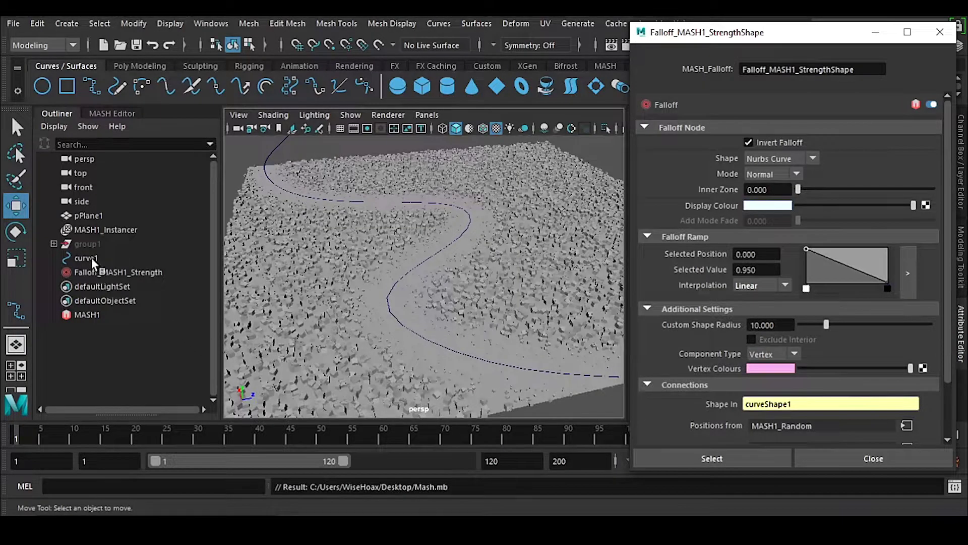
# Hide curve1 so the winding path shows among the instanced cubes.
pyautogui.click(92, 259)
pyautogui.press('h')
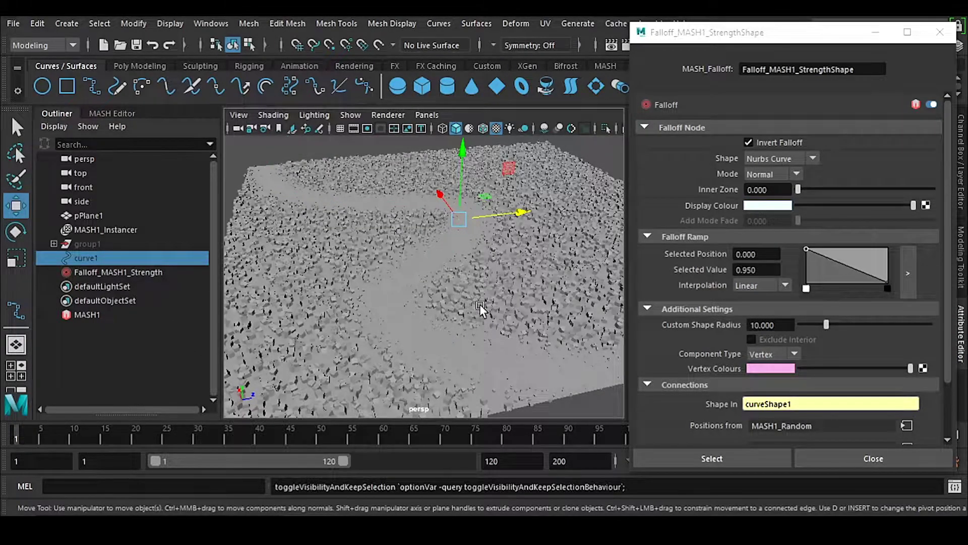
pyautogui.keyDown('alt'); pyautogui.moveTo(413, 325); pyautogui.dragTo(370, 265); pyautogui.keyUp('alt')
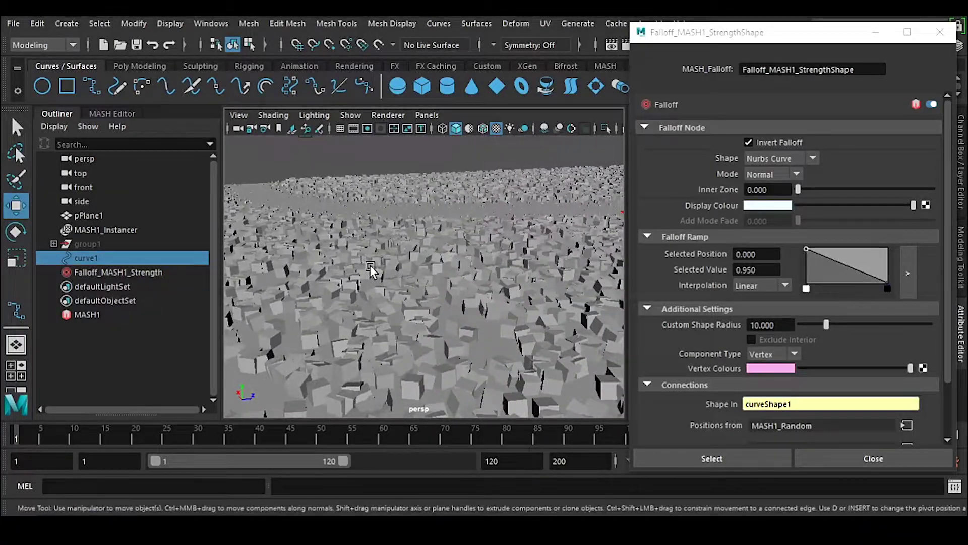
# Select MASH1_Distribute in the MASH Editor and close the Falloff attribute window.
pyautogui.click(112, 113)
pyautogui.click(120, 212)
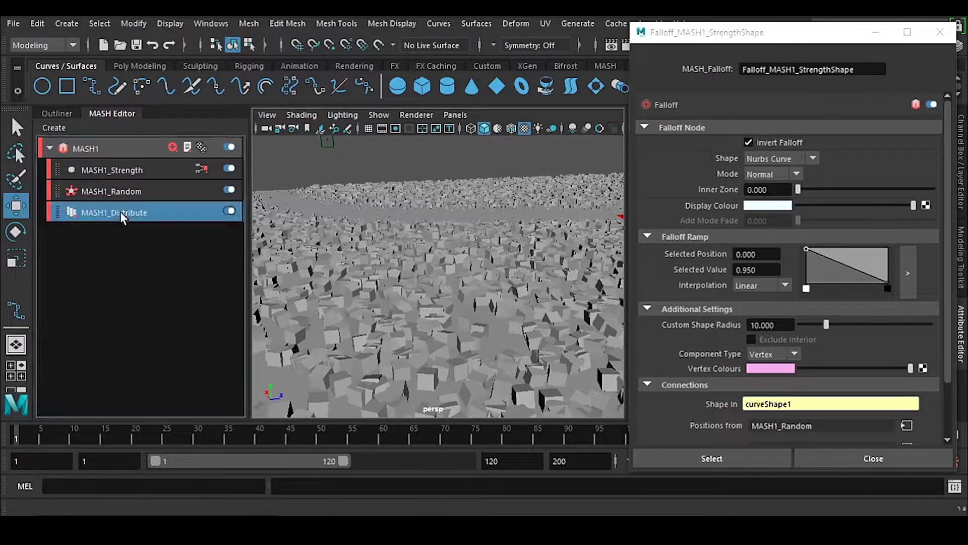
pyautogui.click(940, 32)
pyautogui.scroll(-5, 774, 300)
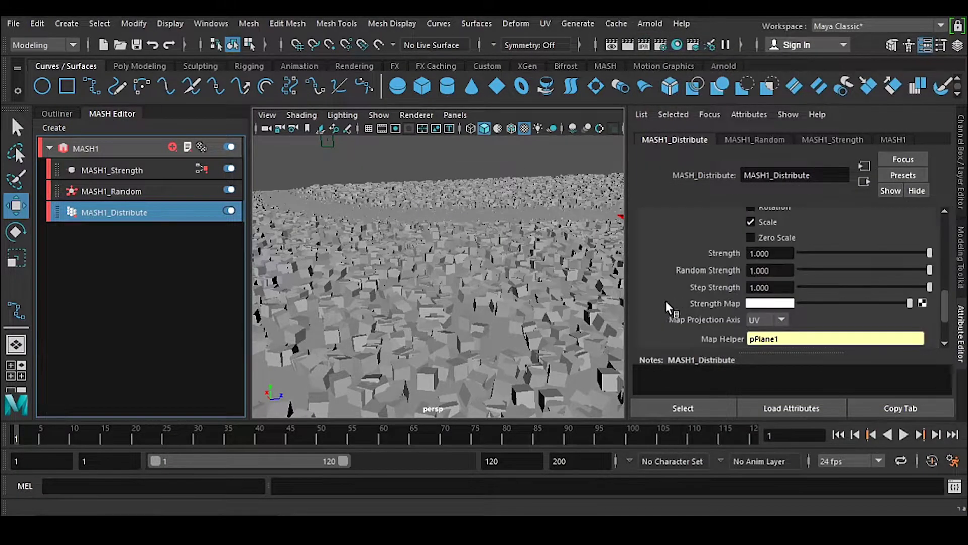
pyautogui.scroll(-3, 785, 299)
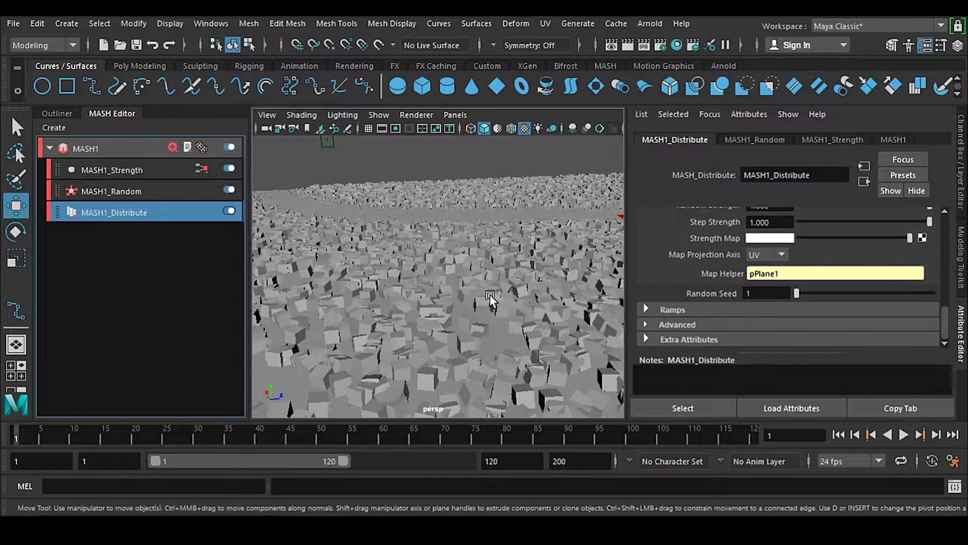
# View the cube field from above and clear the selection.
pyautogui.keyDown('alt'); pyautogui.moveTo(489, 294); pyautogui.dragTo(511, 227); pyautogui.keyUp('alt')
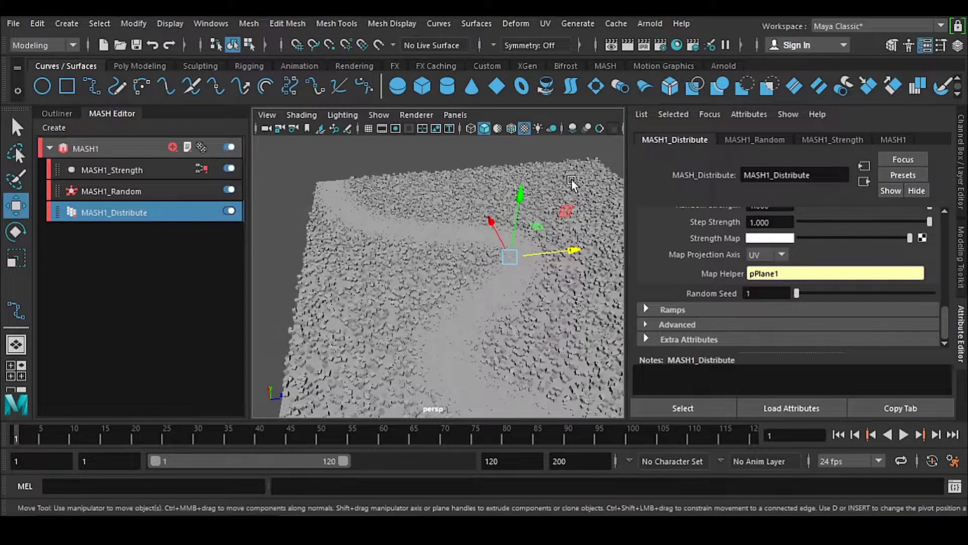
pyautogui.keyDown('alt'); pyautogui.moveTo(422, 304); pyautogui.dragTo(445, 279); pyautogui.keyUp('alt')
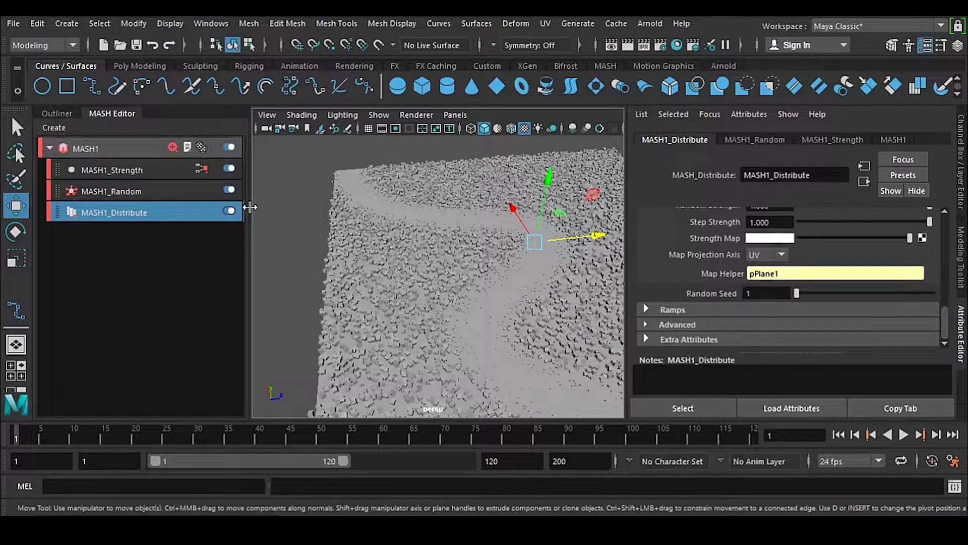
pyautogui.click(71, 114)
pyautogui.click(97, 348)
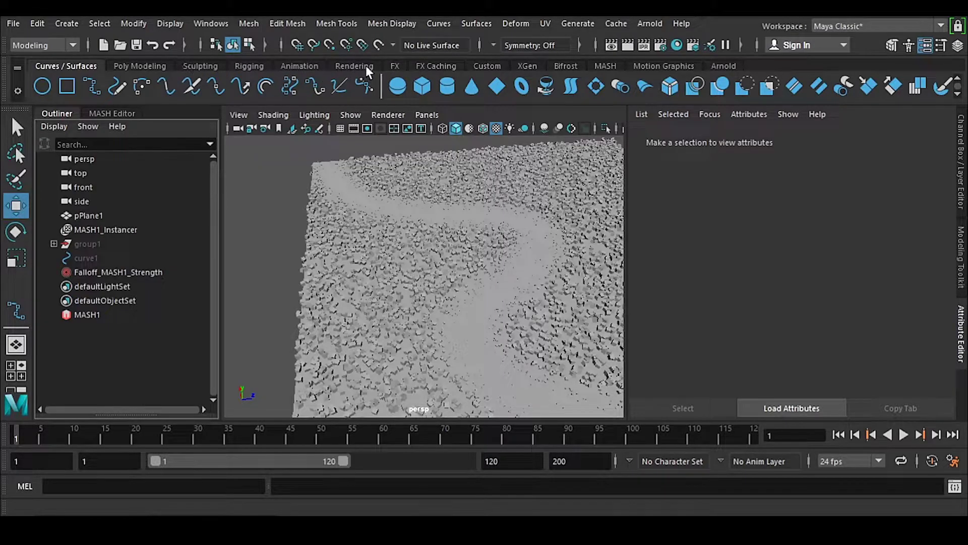
# Create a new polygon cube from the Poly Modeling shelf and isolate it in view.
pyautogui.click(155, 66)
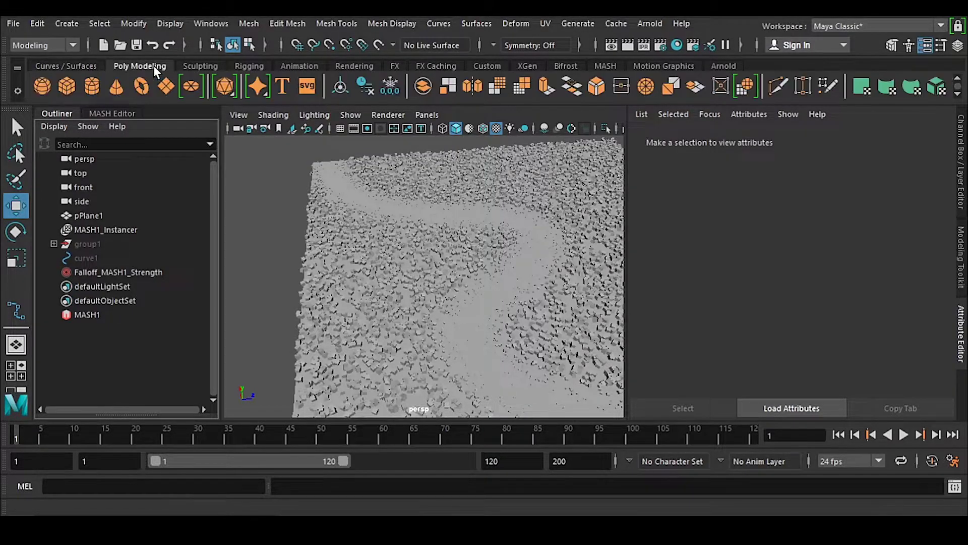
pyautogui.click(66, 83)
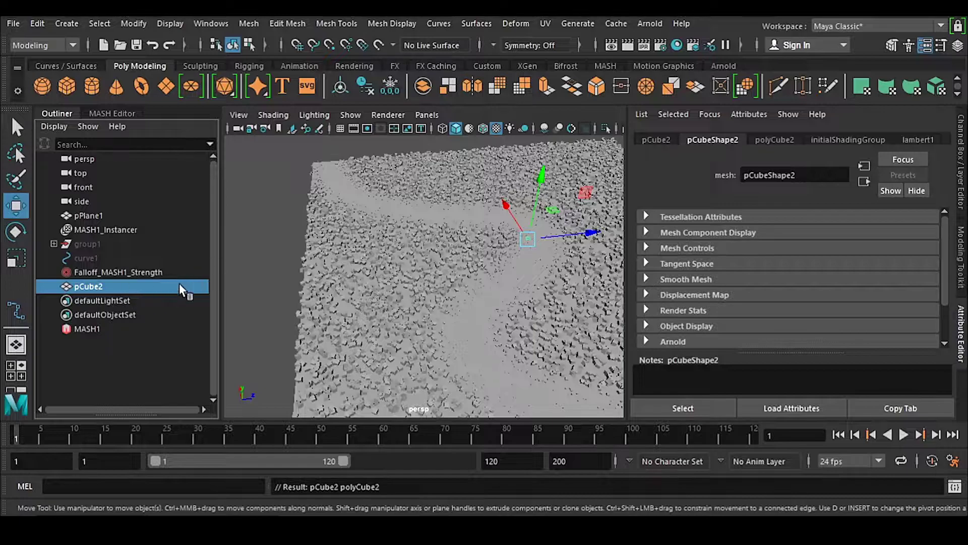
pyautogui.hotkey('alt', 'h')
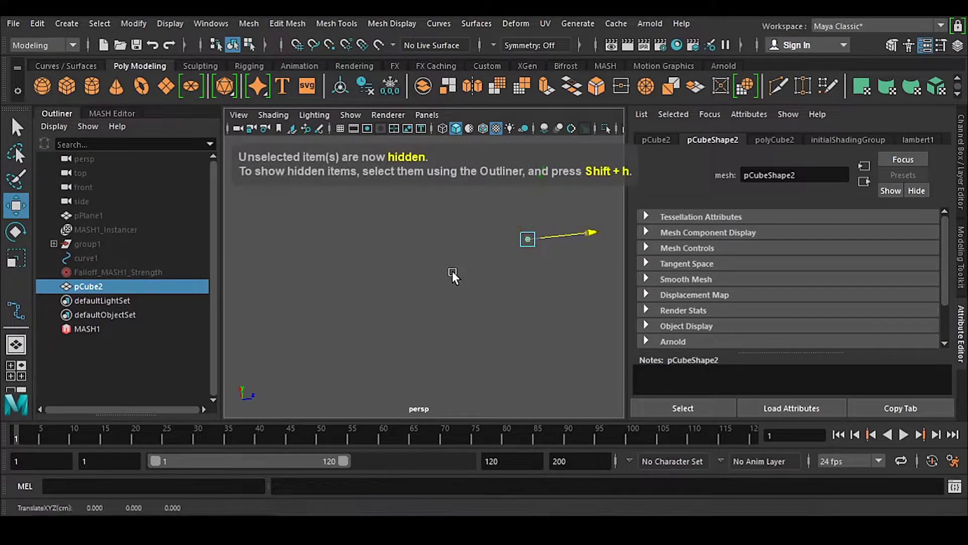
pyautogui.press('f')
pyautogui.keyDown('alt'); pyautogui.moveTo(453, 283); pyautogui.dragTo(506, 219); pyautogui.keyUp('alt')
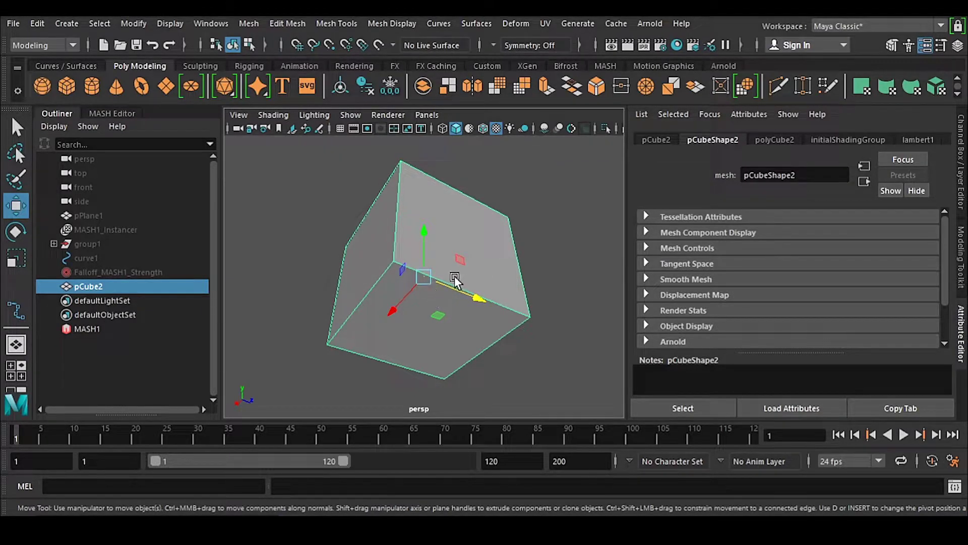
pyautogui.keyDown('alt'); pyautogui.moveTo(424, 274); pyautogui.dragTo(507, 310); pyautogui.keyUp('alt')
# Raise the new cube to Translate Y 0.5.
pyautogui.click(961, 161)
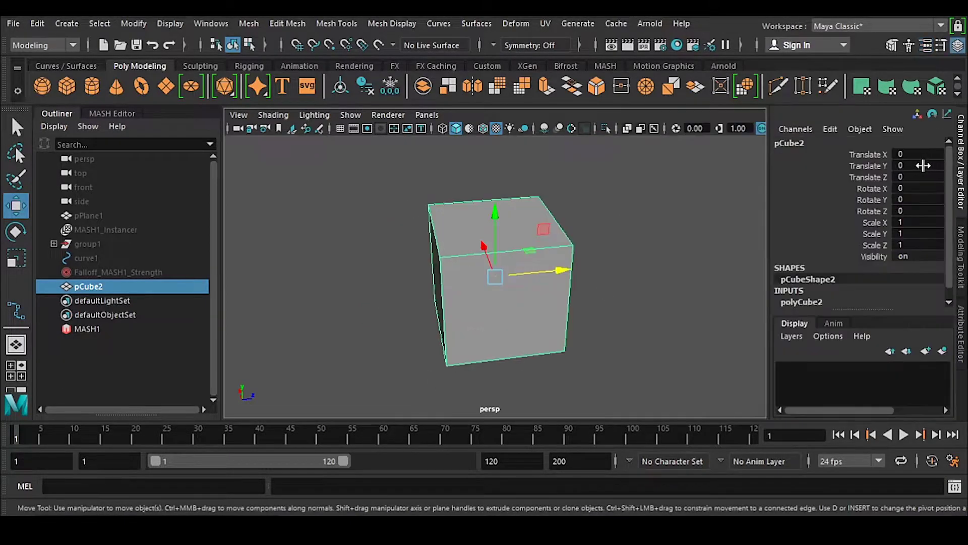
pyautogui.doubleClick(917, 165)
pyautogui.write('0.5')
pyautogui.press('Return')
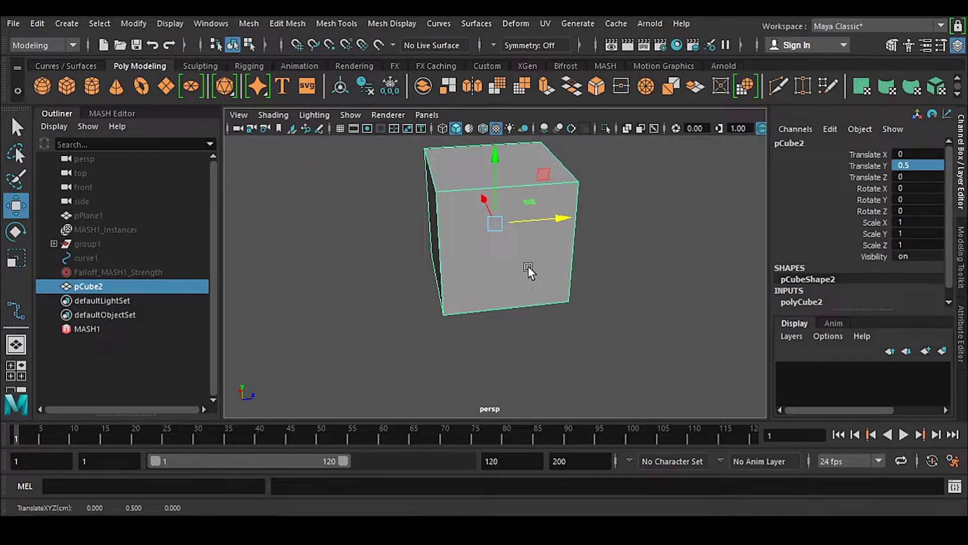
# Group the cube as group2 and scale it uniformly to 4.329.
pyautogui.hotkey('ctrl', 'g')
pyautogui.keyDown('alt'); pyautogui.moveTo(513, 339); pyautogui.dragTo(575, 253); pyautogui.keyUp('alt')
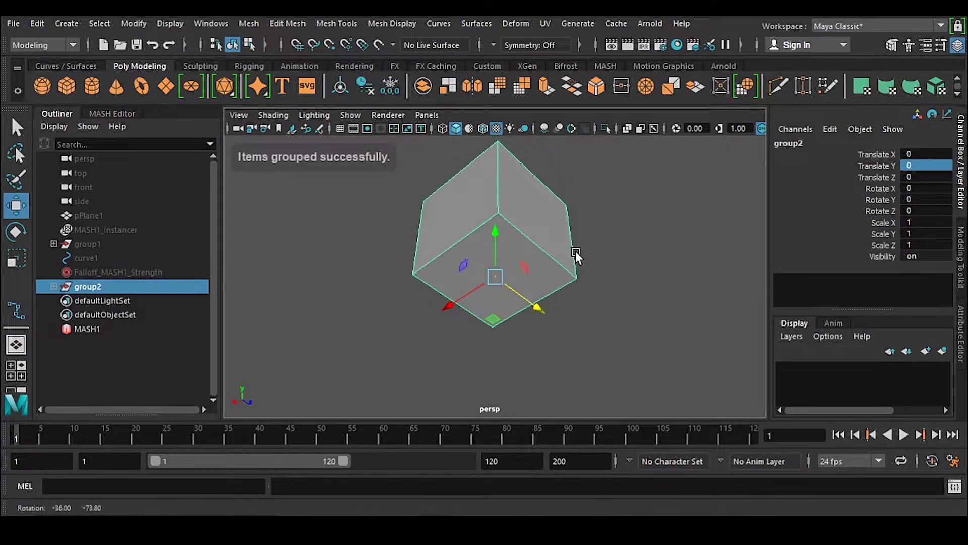
pyautogui.press('r')
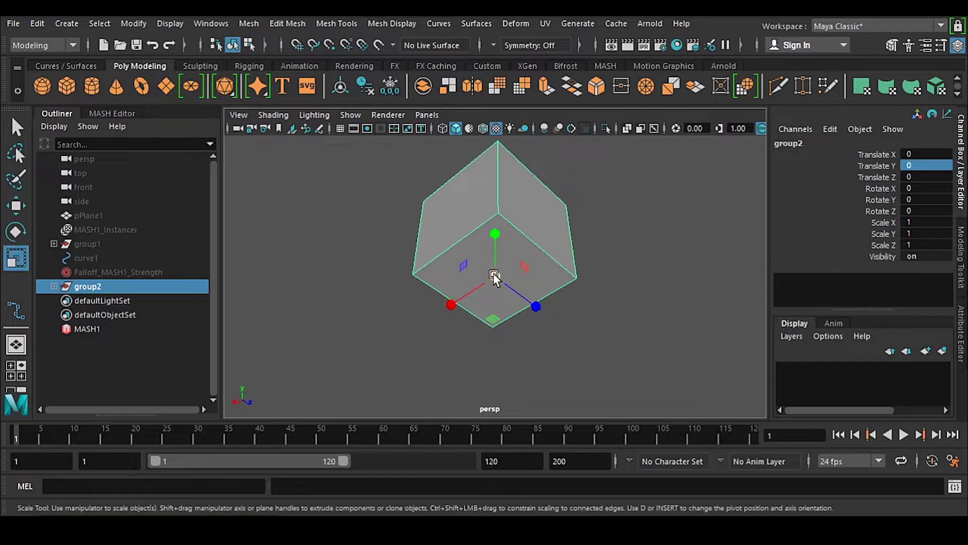
pyautogui.moveTo(495, 276); pyautogui.dragTo(389, 310)
pyautogui.click(347, 261)
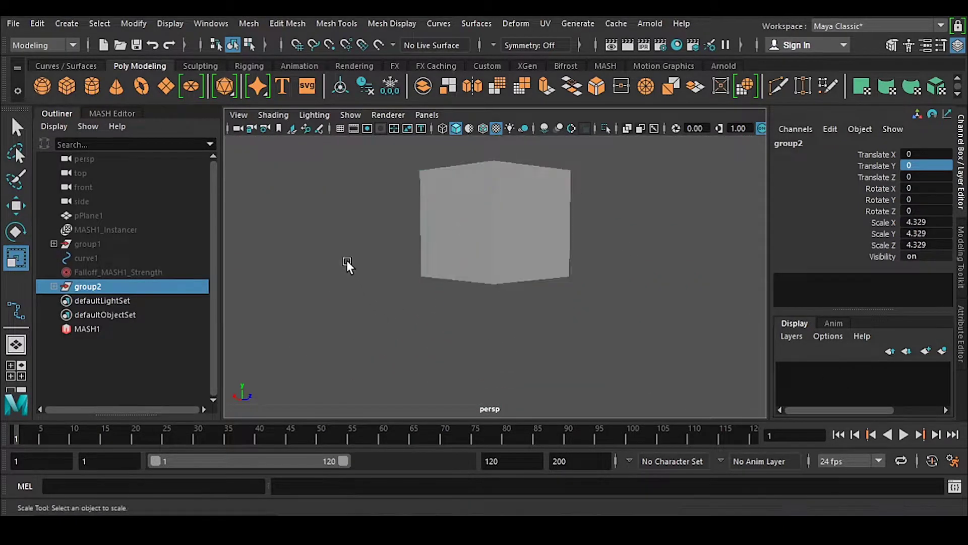
# Move group1 along X, then undo it back to the origin and deselect.
pyautogui.click(164, 247)
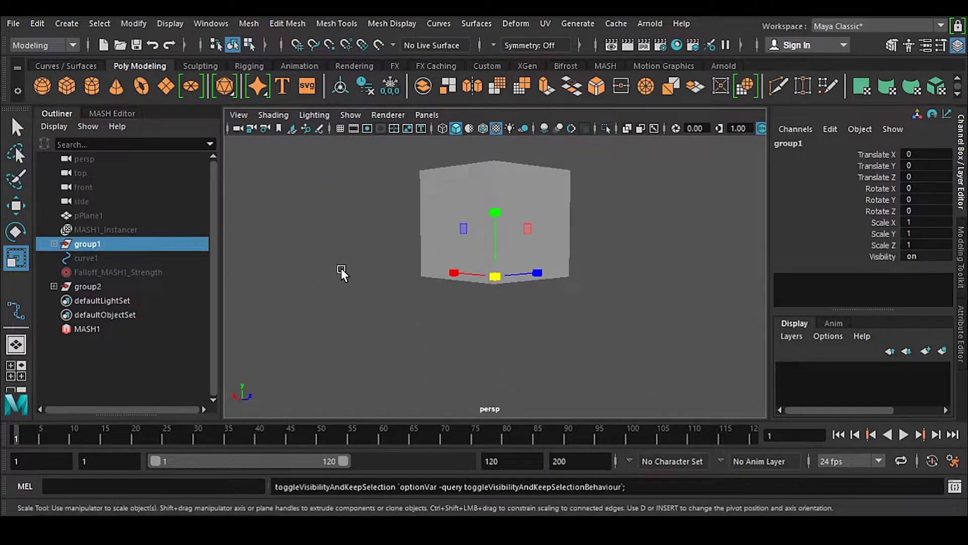
pyautogui.click(296, 320)
pyautogui.click(98, 244)
pyautogui.press('w')
pyautogui.keyDown('alt'); pyautogui.moveTo(319, 307); pyautogui.dragTo(446, 309); pyautogui.keyUp('alt')
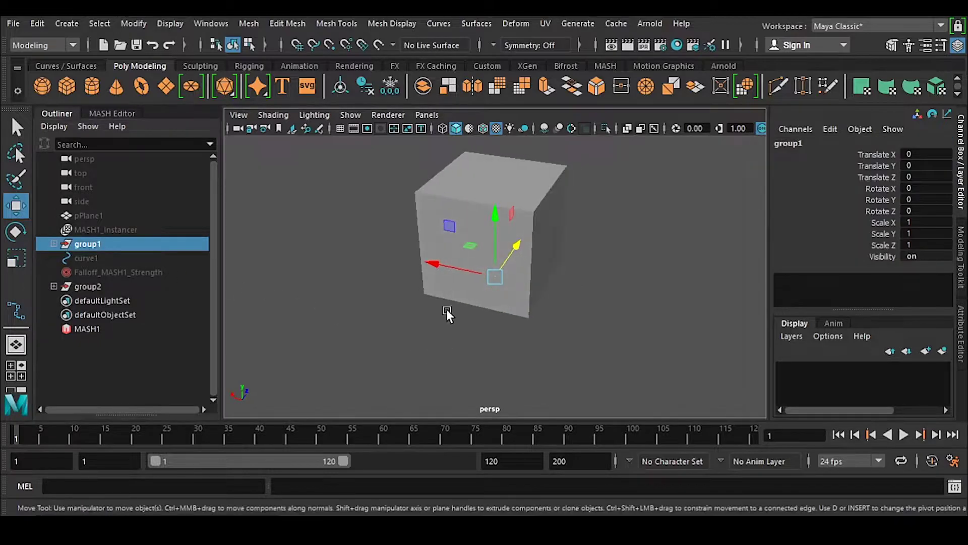
pyautogui.moveTo(456, 272); pyautogui.dragTo(519, 322)
pyautogui.hotkey('ctrl', 'z')
pyautogui.hotkey('ctrl', 'z')
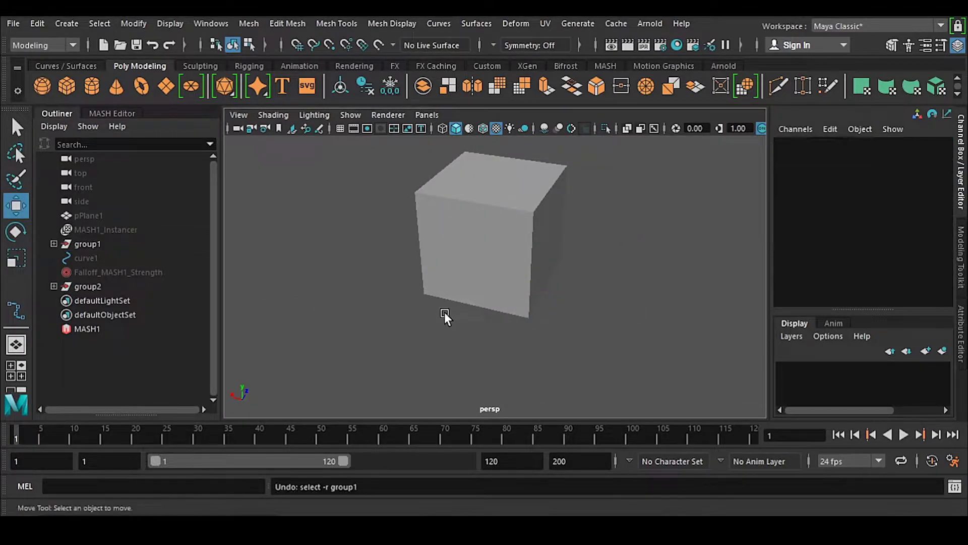
pyautogui.hotkey('ctrl', 'z')
pyautogui.click(388, 290)
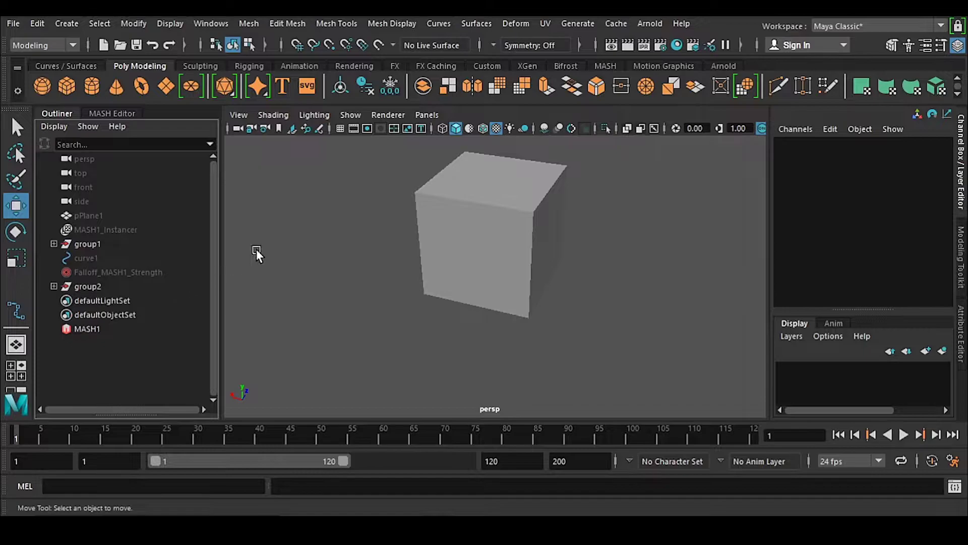
# Reveal all hidden objects via Display > Show > All and select MASH1_Instancer.
pyautogui.click(170, 24)
pyautogui.moveTo(202, 112)
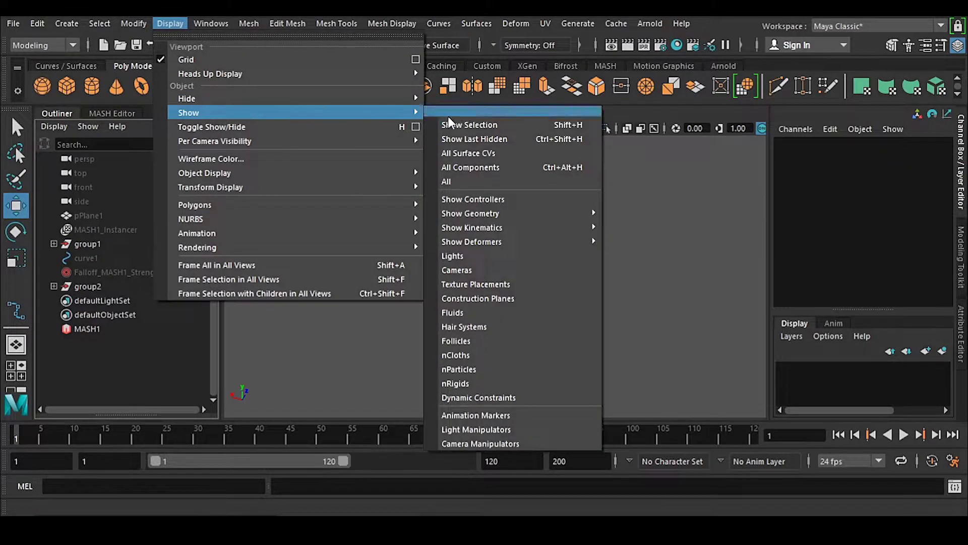
pyautogui.click(446, 181)
pyautogui.click(119, 229)
pyautogui.moveTo(119, 228); pyautogui.dragTo(98, 213)
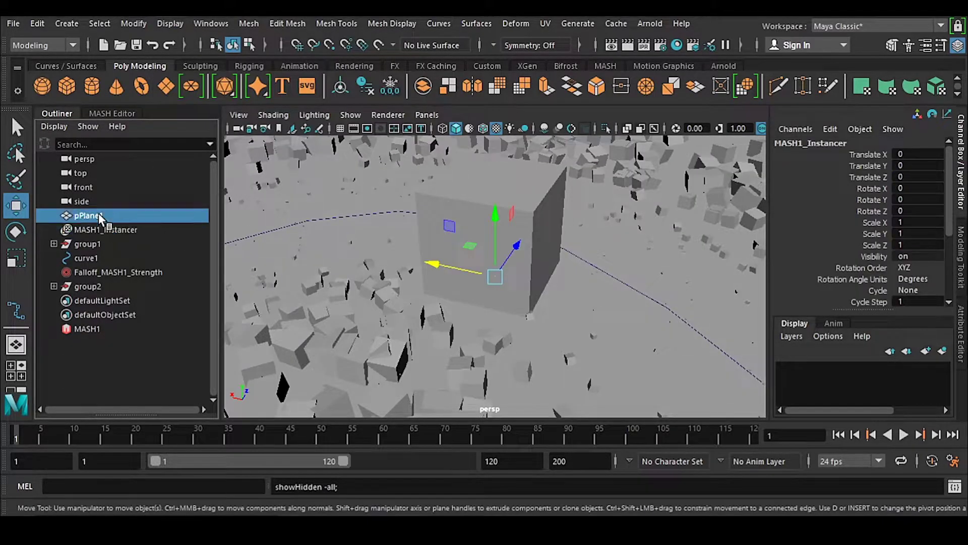
# Hide group1 and shrink group2 to a uniform scale of 2.63.
pyautogui.click(93, 245)
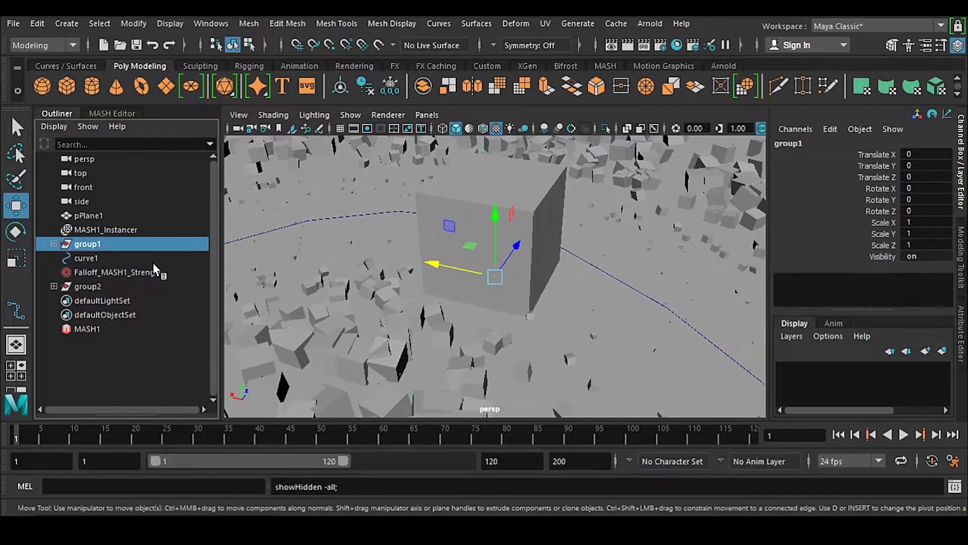
pyautogui.press('h')
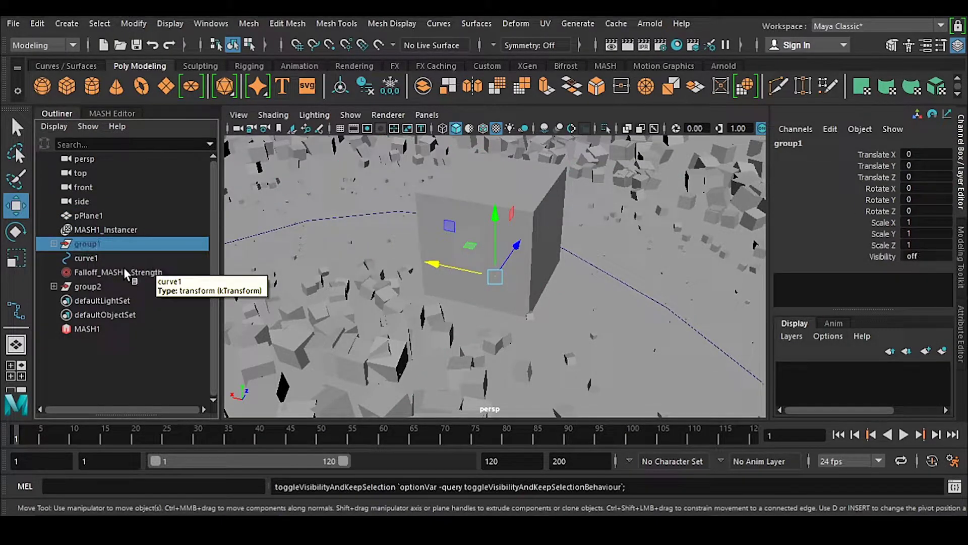
pyautogui.click(91, 286)
pyautogui.scroll(-6, 519, 244)
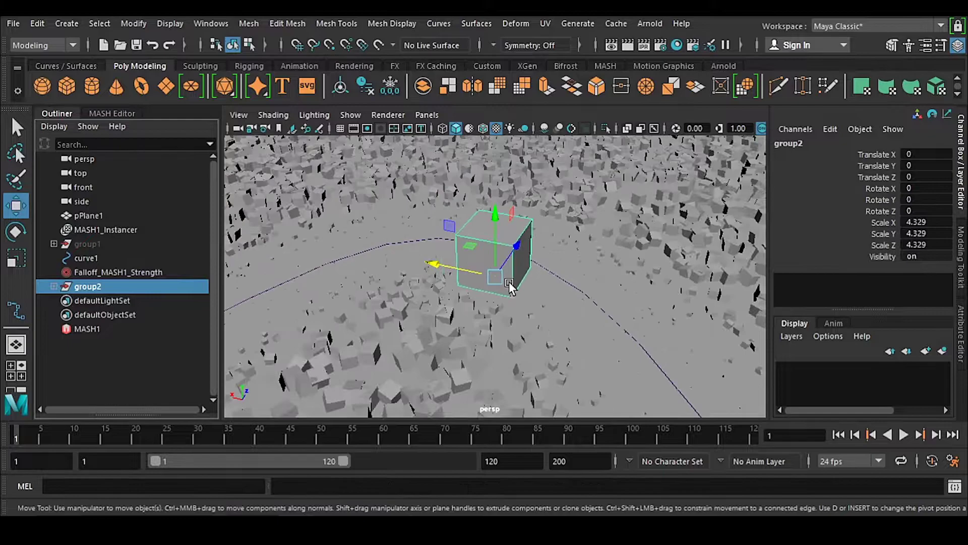
pyautogui.keyDown('alt'); pyautogui.moveTo(519, 244); pyautogui.dragTo(539, 322); pyautogui.keyUp('alt')
pyautogui.press('r')
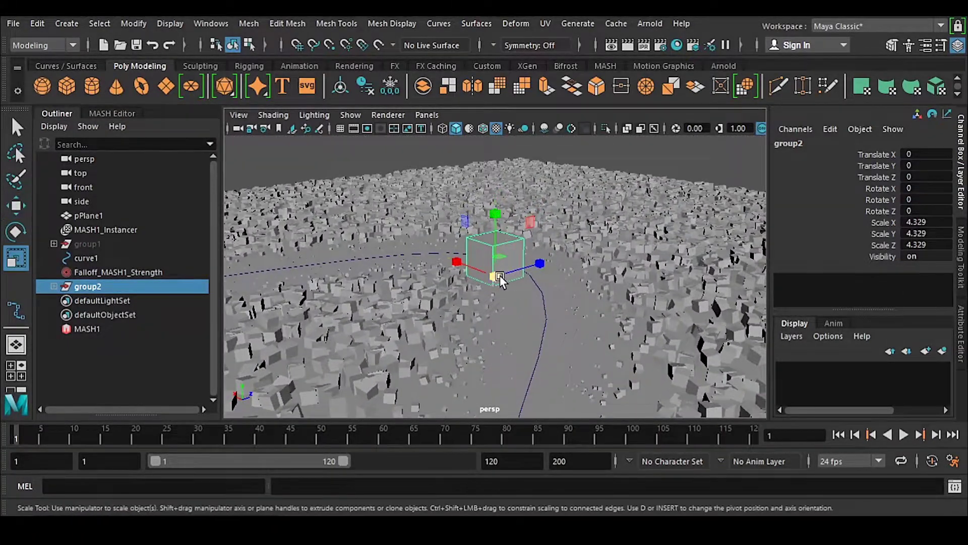
pyautogui.moveTo(500, 275); pyautogui.dragTo(476, 280)
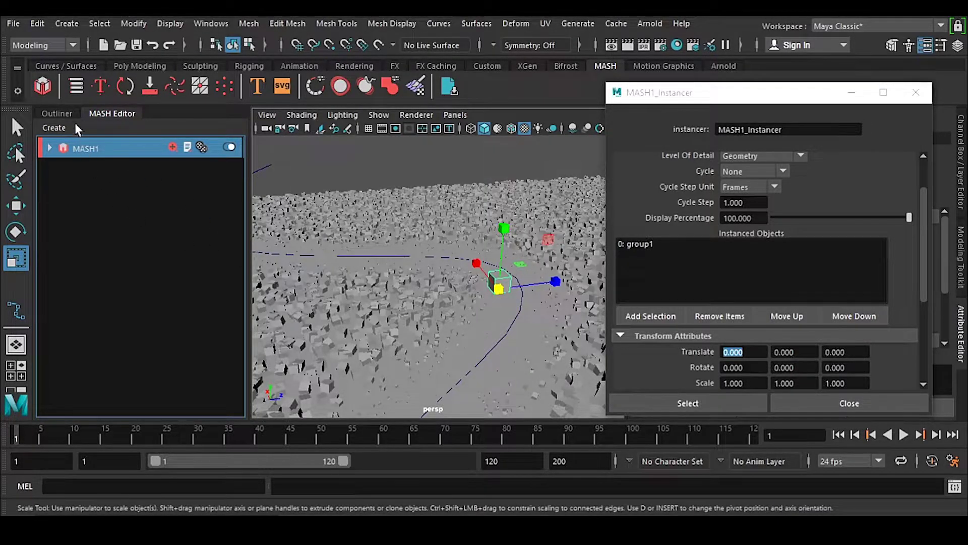
# Create a second MASH network, MASH2, and switch off MASH1's visibility.
pyautogui.click(44, 90)
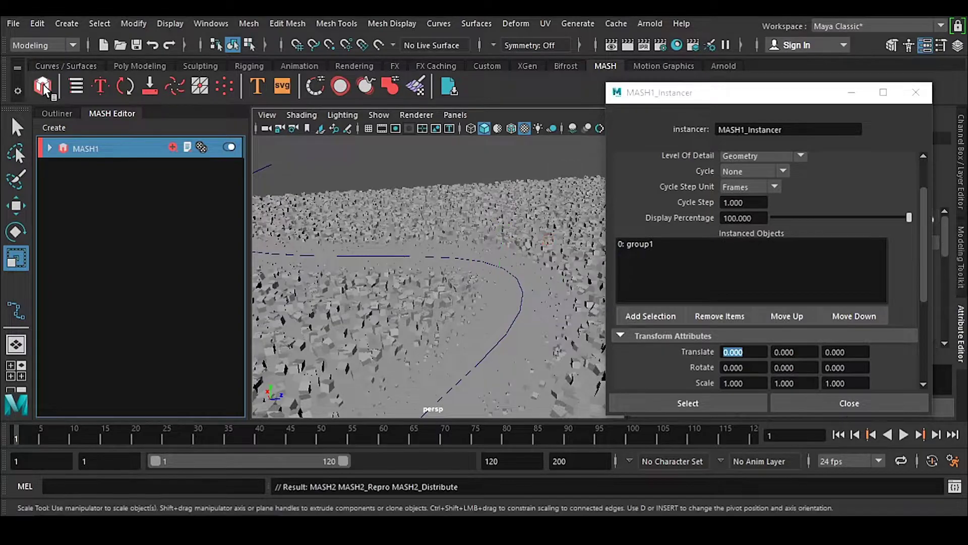
pyautogui.click(129, 191)
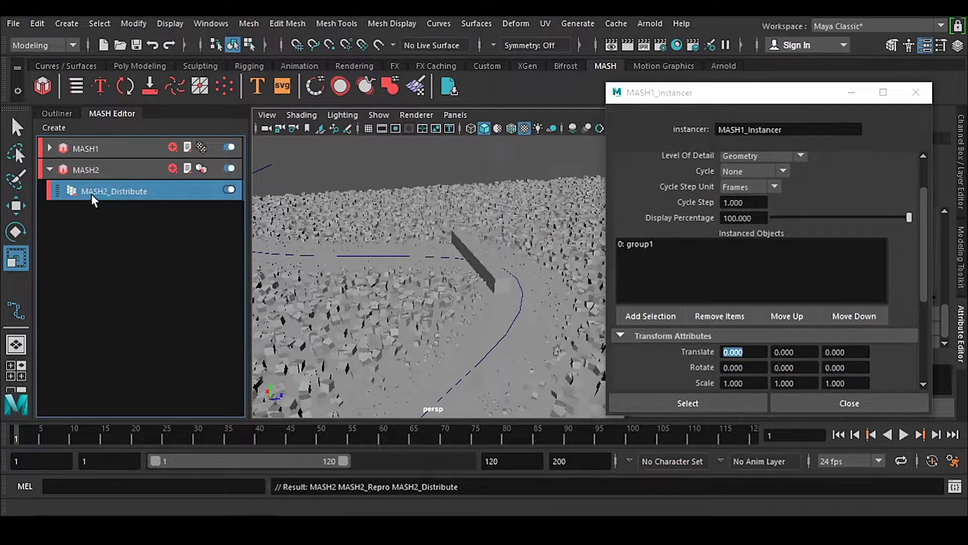
pyautogui.click(915, 92)
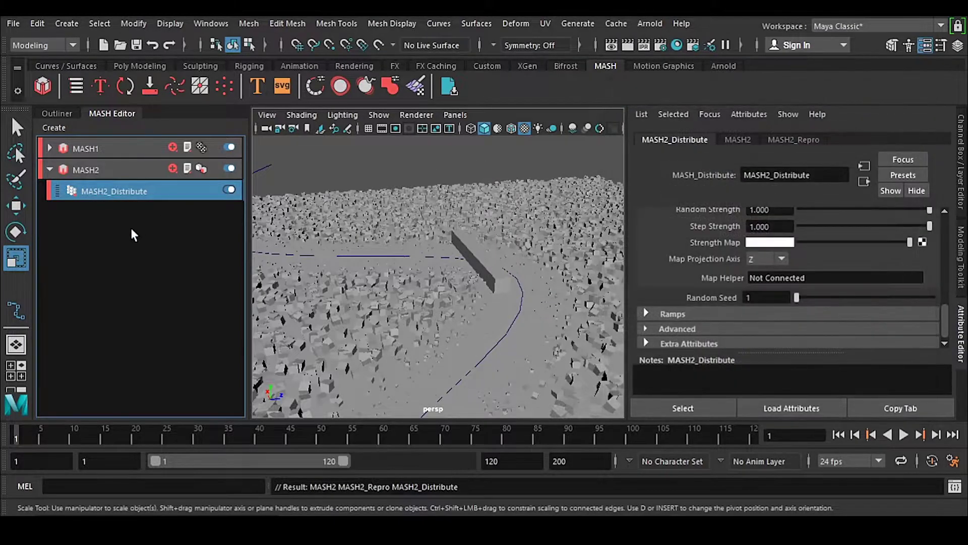
pyautogui.keyDown('alt'); pyautogui.moveTo(415, 284); pyautogui.dragTo(465, 311); pyautogui.keyUp('alt')
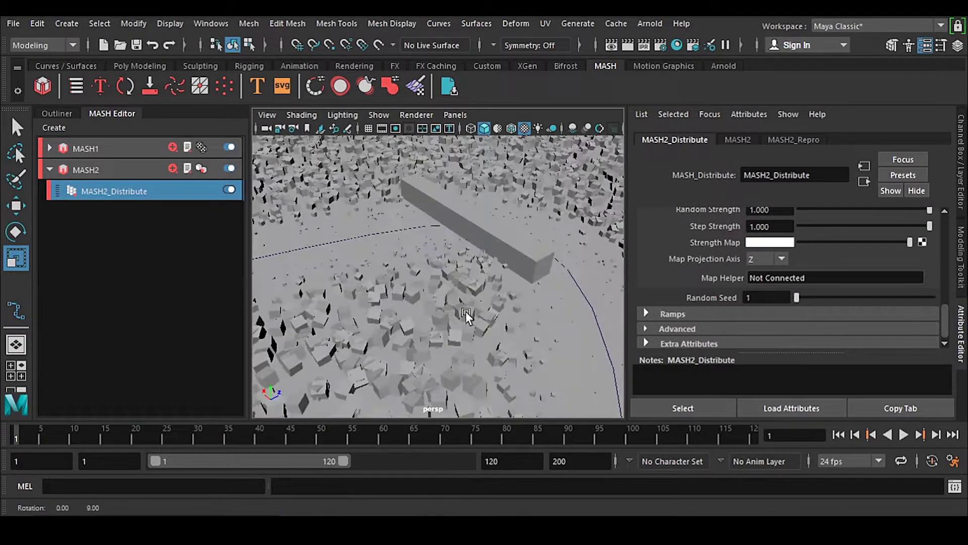
pyautogui.click(229, 147)
# Set MASH2_Distribute's Distribution Type to Mesh.
pyautogui.keyDown('alt'); pyautogui.moveTo(371, 242); pyautogui.dragTo(435, 303); pyautogui.keyUp('alt')
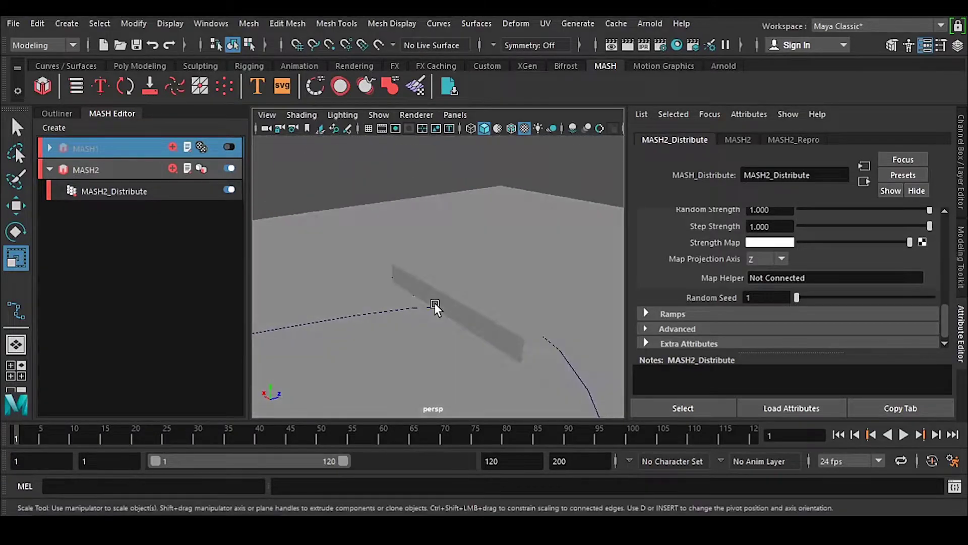
pyautogui.click(446, 288)
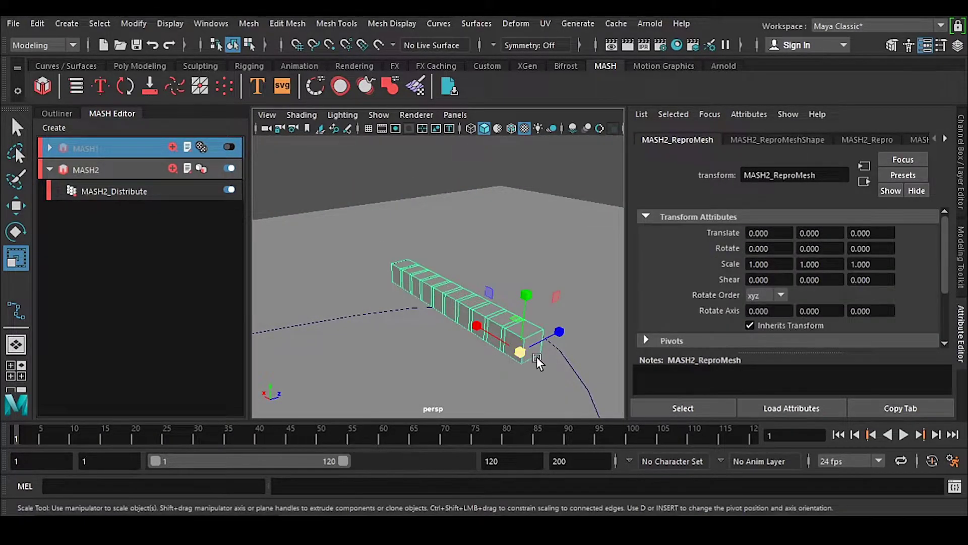
pyautogui.click(120, 193)
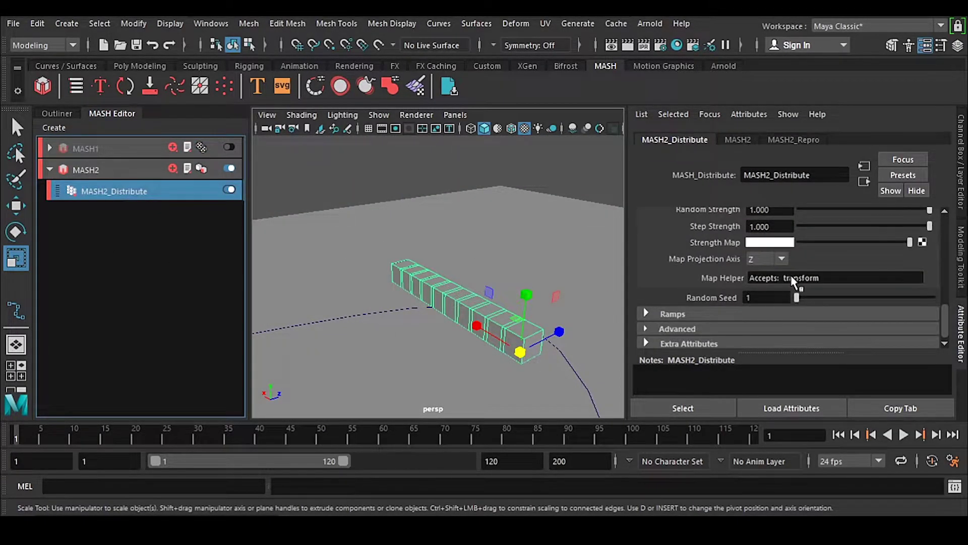
pyautogui.scroll(5, 792, 283)
pyautogui.scroll(3, 792, 283)
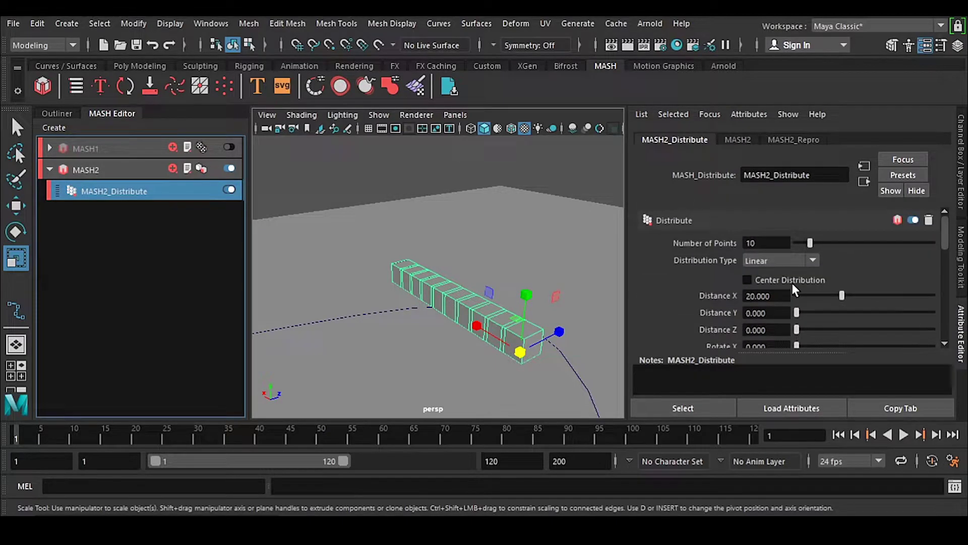
pyautogui.click(782, 259)
pyautogui.click(776, 314)
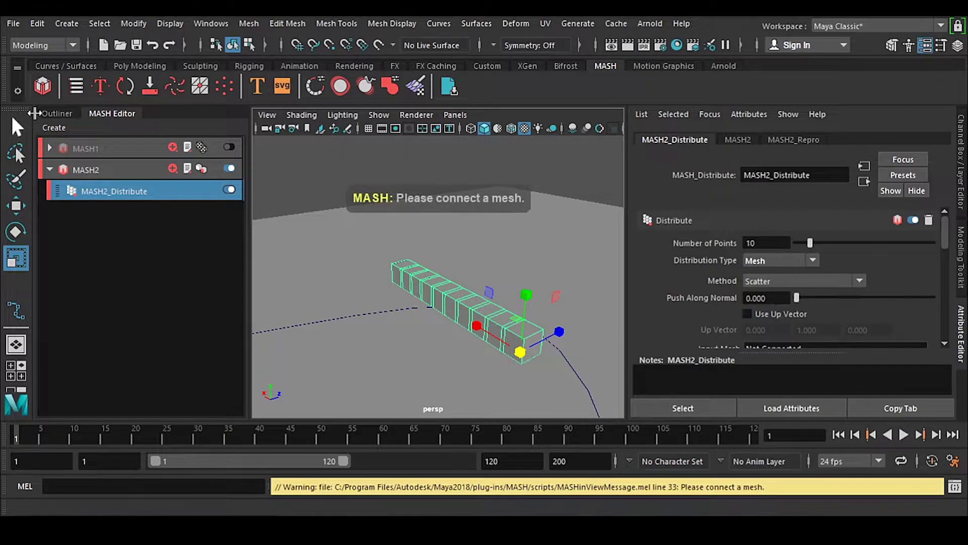
pyautogui.click(57, 113)
# Connect pPlane1 as MASH2_Distribute's Input Mesh in a floating settings window.
pyautogui.click(91, 216)
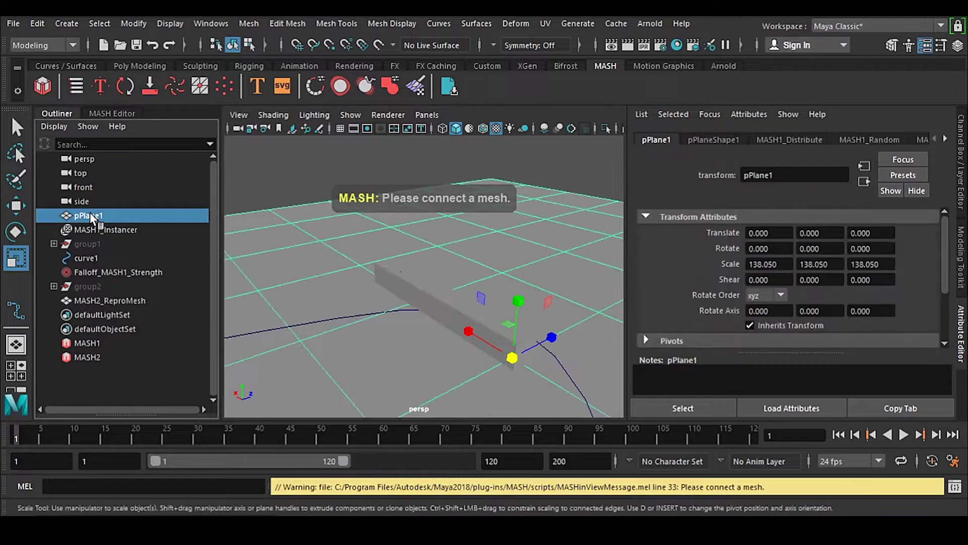
pyautogui.click(108, 114)
pyautogui.click(123, 190)
pyautogui.click(66, 113)
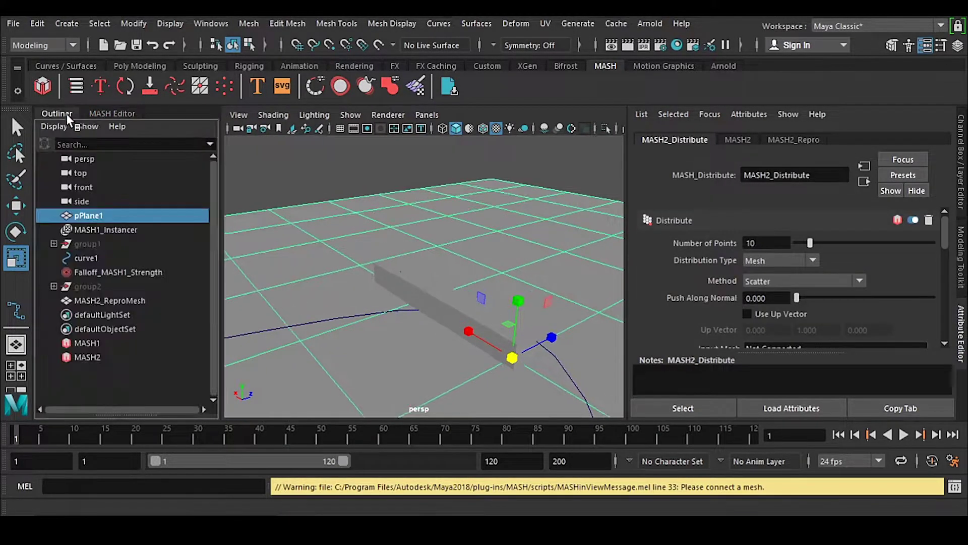
pyautogui.click(917, 410)
pyautogui.moveTo(526, 182); pyautogui.dragTo(728, 68)
pyautogui.moveTo(89, 230); pyautogui.dragTo(706, 273, button='middle')
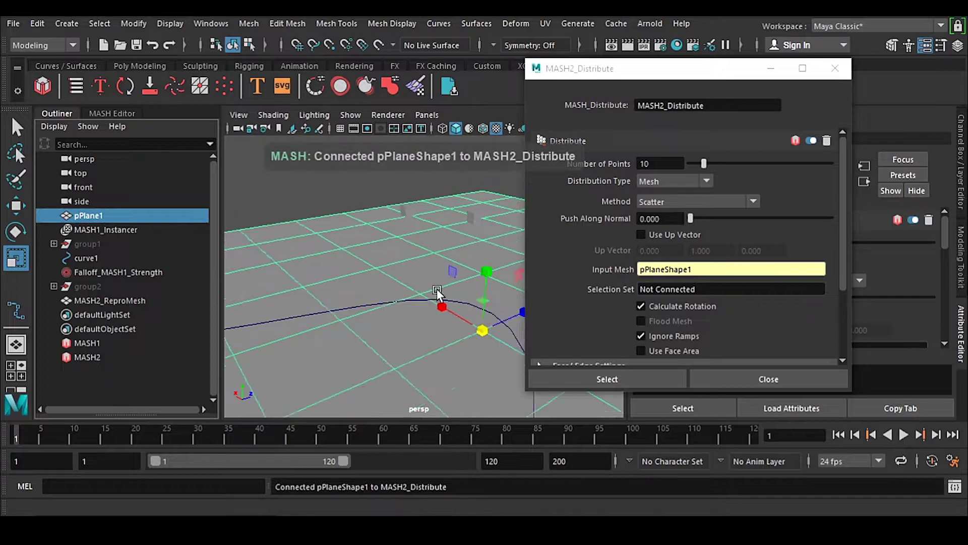
# Set the distribution's Number of Points to 1000.
pyautogui.click(664, 164)
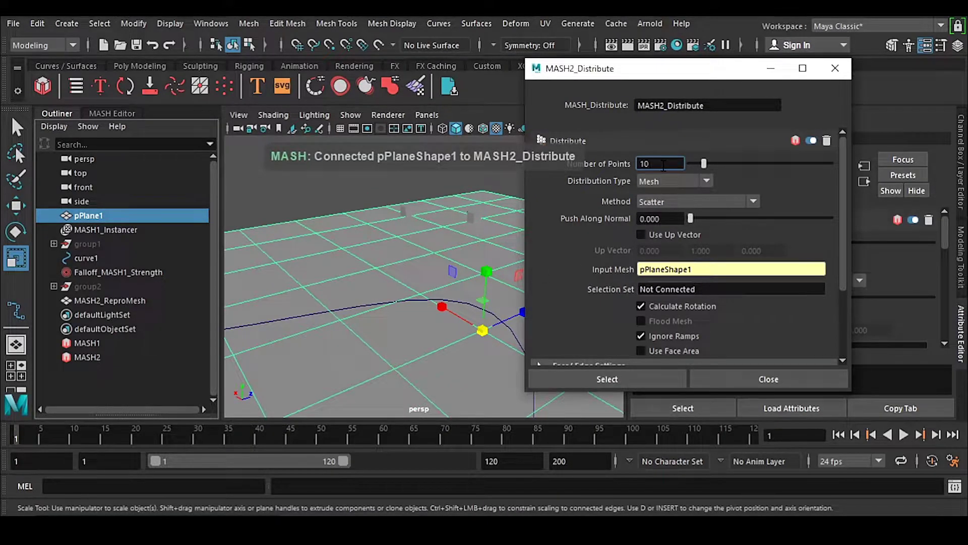
pyautogui.write('00')
pyautogui.press('Return')
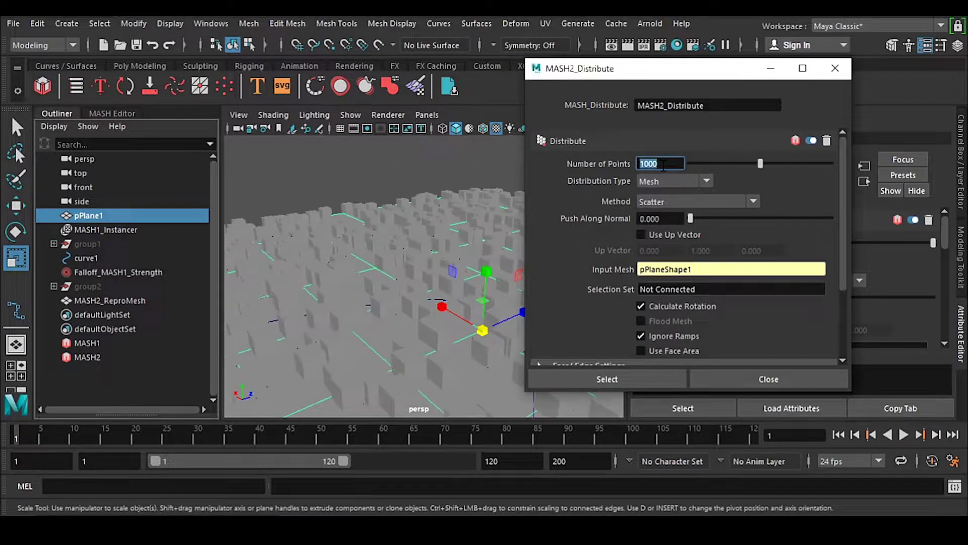
pyautogui.keyDown('alt'); pyautogui.moveTo(411, 247); pyautogui.dragTo(409, 328); pyautogui.keyUp('alt')
pyautogui.scroll(6, 408, 328)
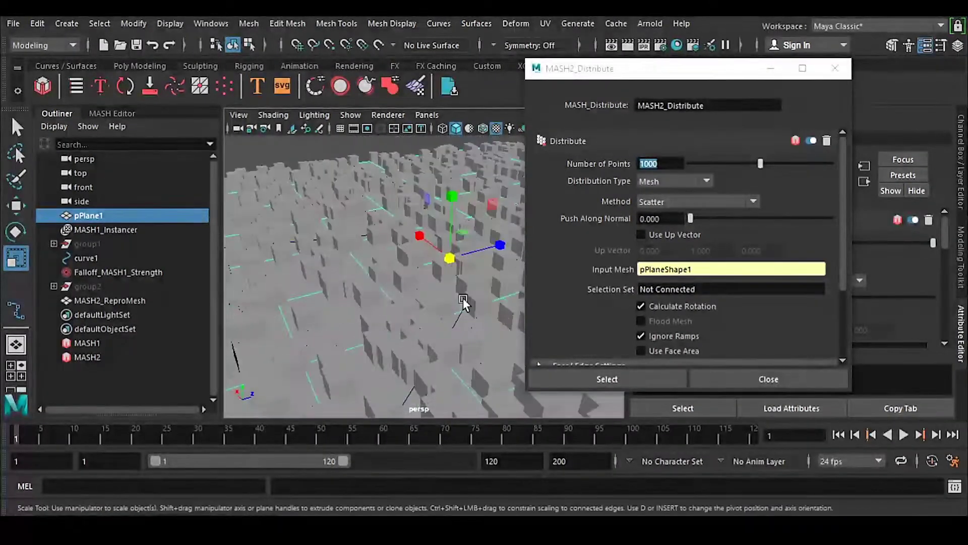
pyautogui.scroll(-3, 684, 275)
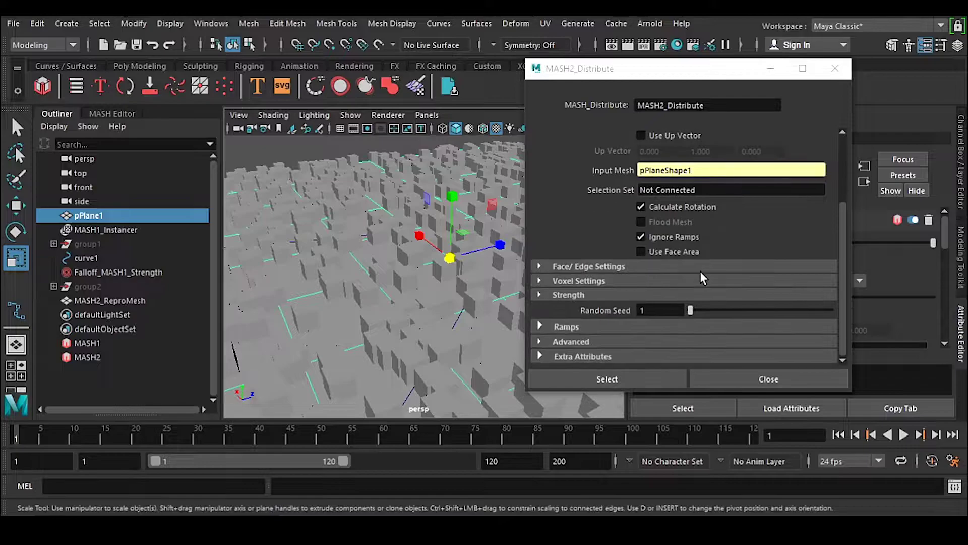
# Turn off Calculate Rotation and expand the Strength settings.
pyautogui.click(670, 205)
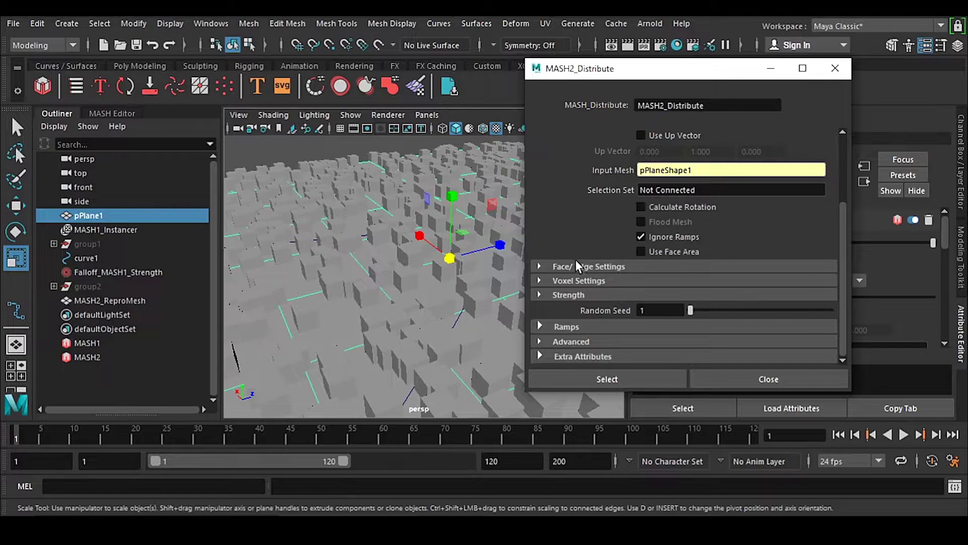
pyautogui.click(590, 295)
pyautogui.scroll(-2, 601, 295)
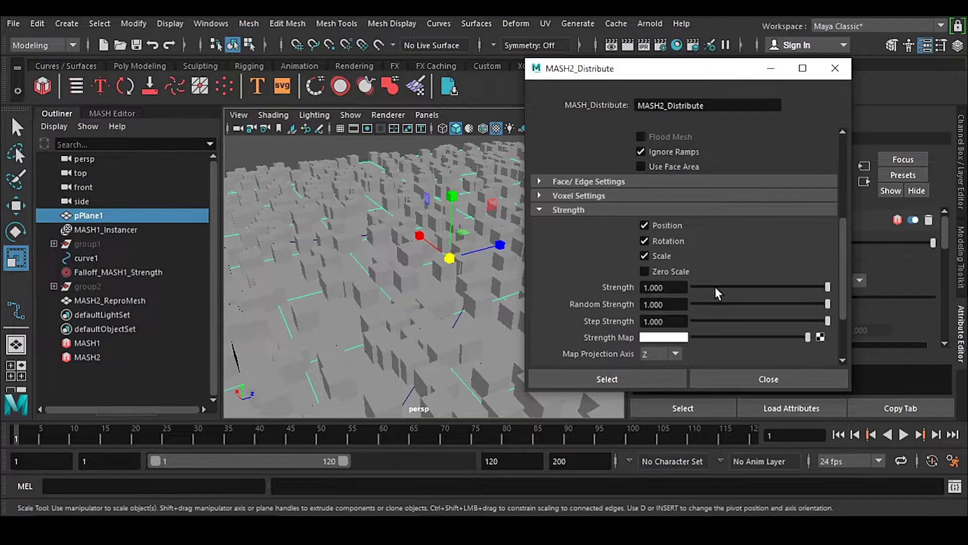
pyautogui.scroll(-3, 689, 283)
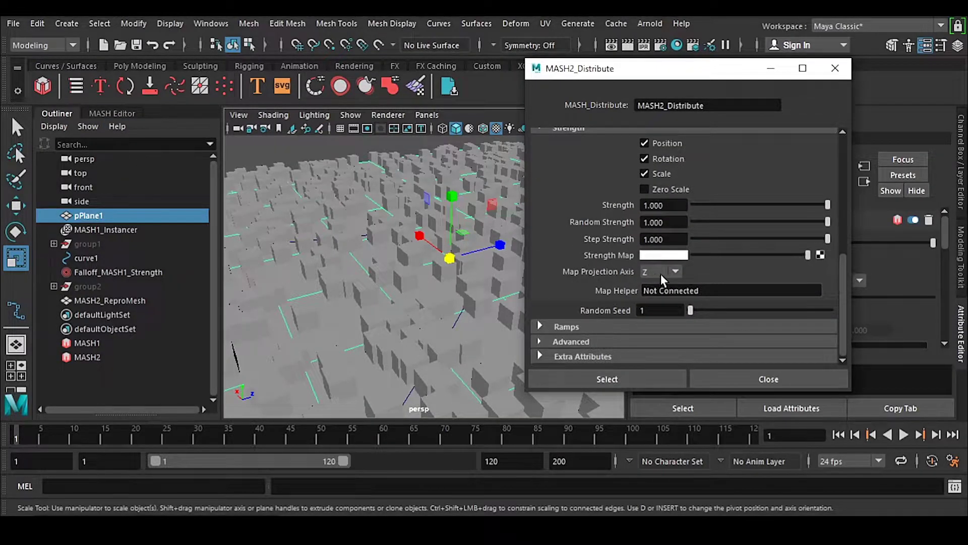
pyautogui.scroll(5, 661, 262)
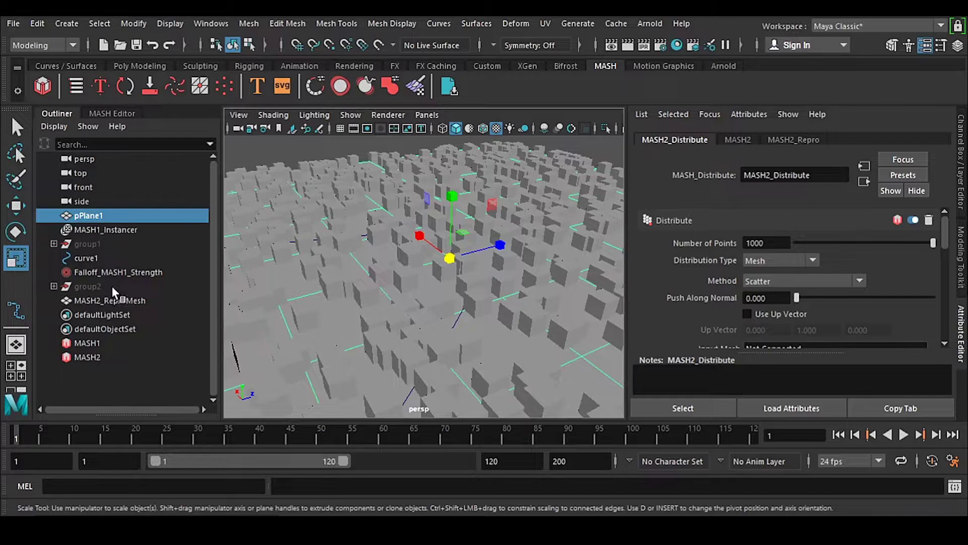
# Switch MASH2's geometry type to the instancer MASH2_Instancer and reselect MASH2_Distribute.
pyautogui.click(108, 114)
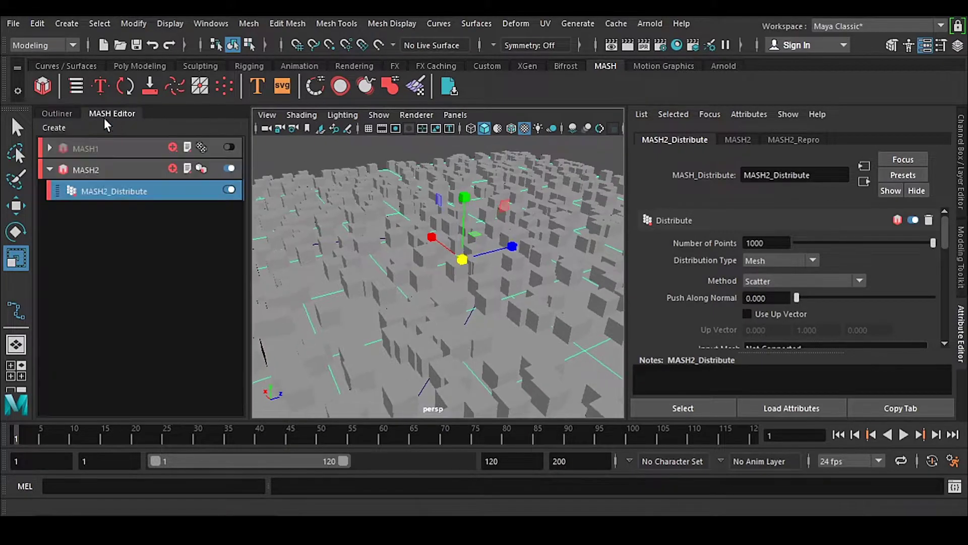
pyautogui.click(202, 169)
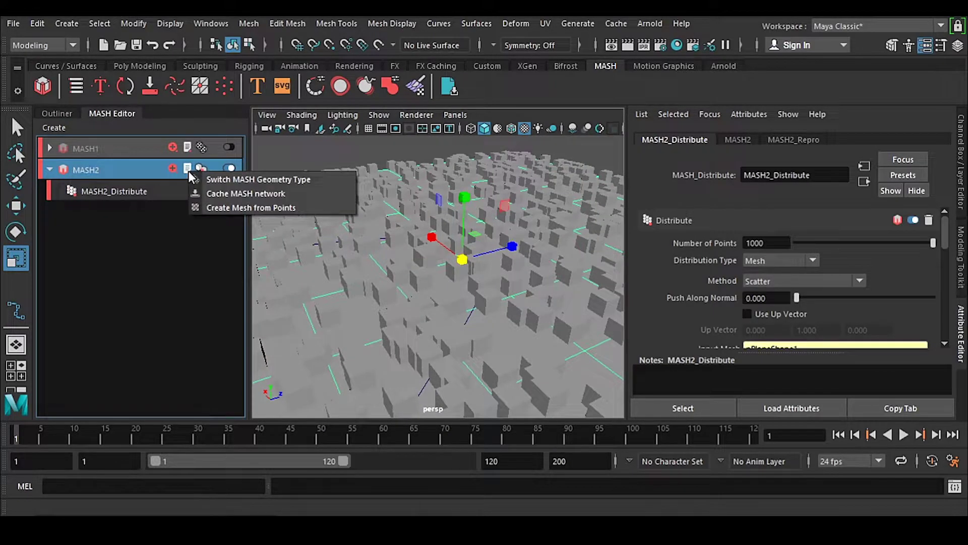
pyautogui.click(277, 180)
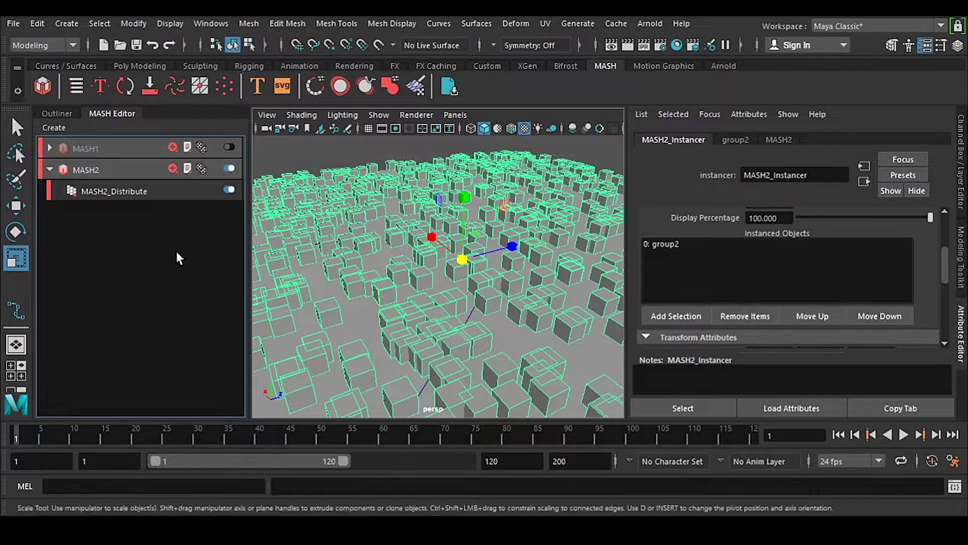
pyautogui.click(153, 191)
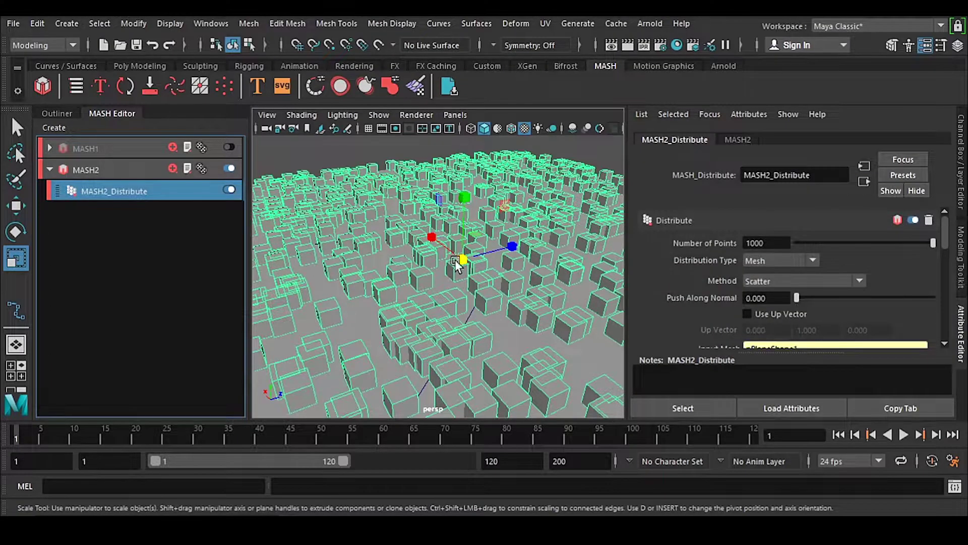
pyautogui.click(57, 113)
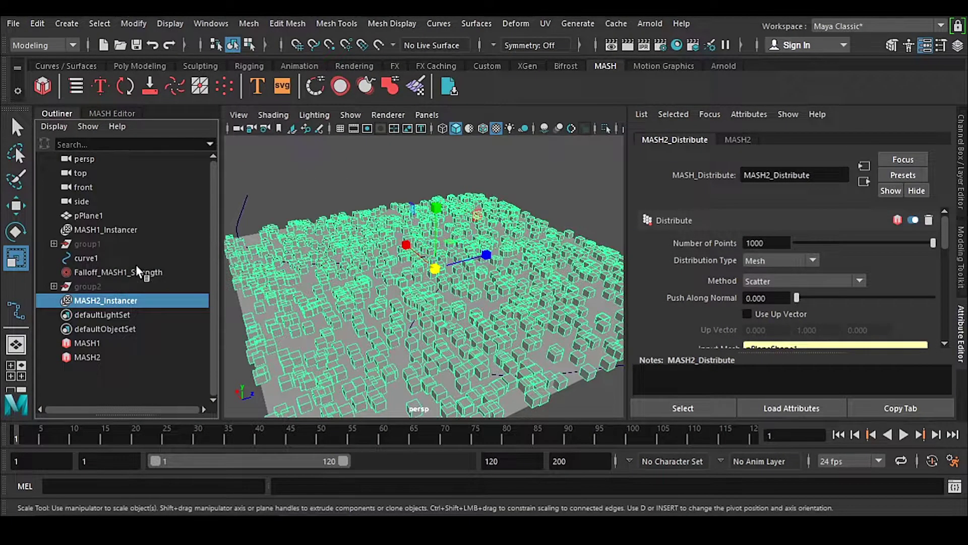
pyautogui.click(112, 113)
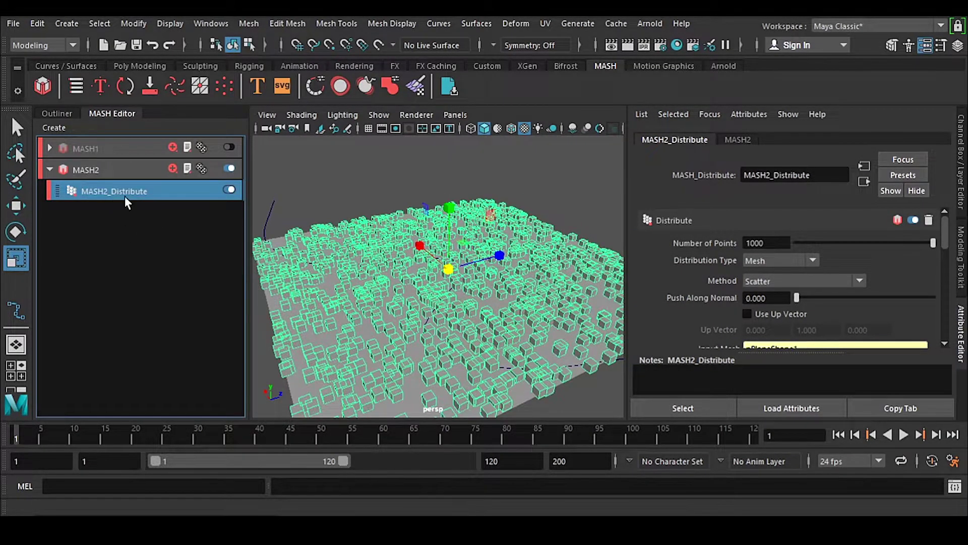
# Add a Random node to MASH2 and set its Position Y to 0.
pyautogui.click(173, 168)
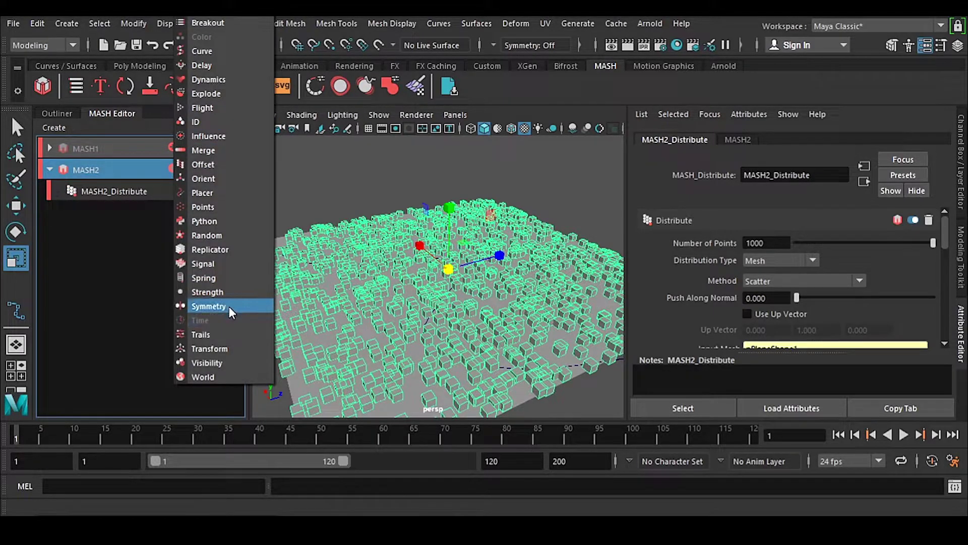
pyautogui.click(221, 232)
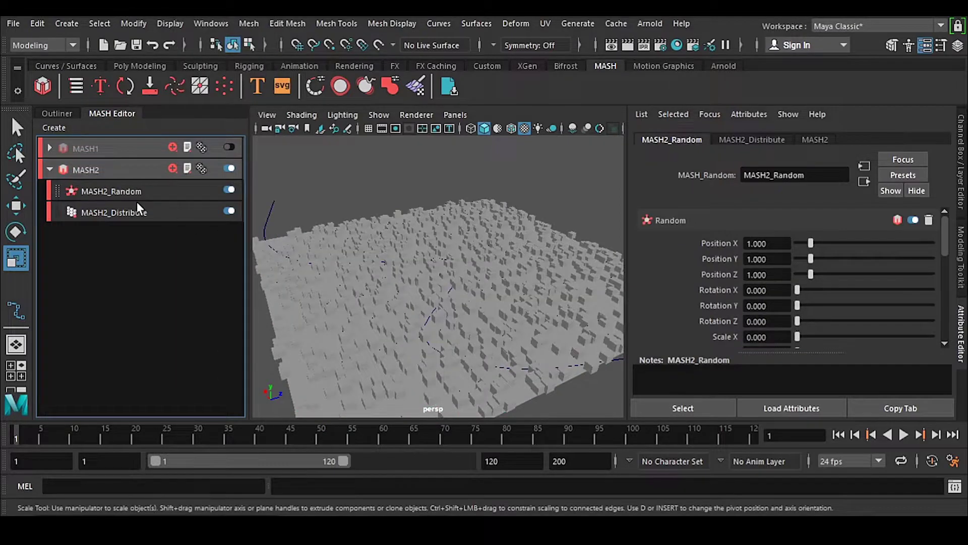
pyautogui.click(149, 195)
pyautogui.doubleClick(762, 259)
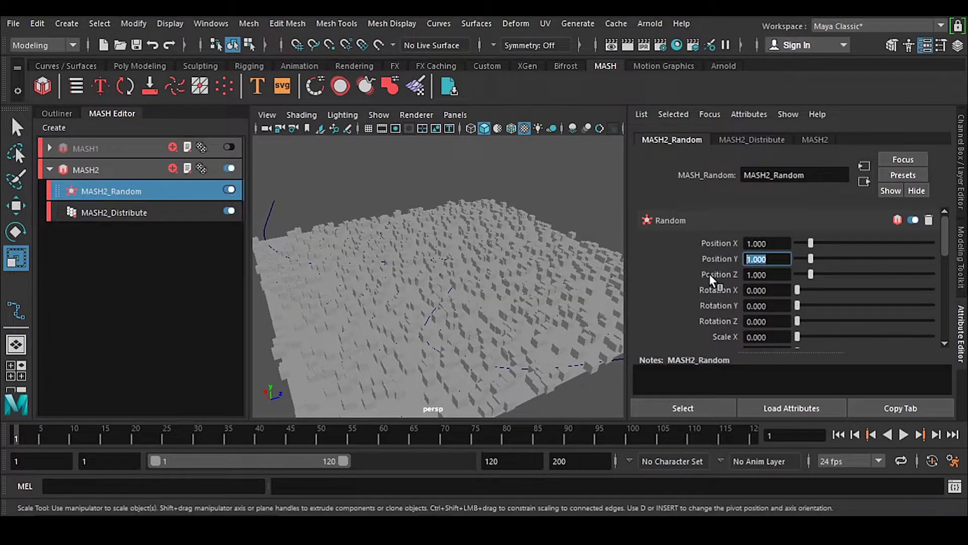
pyautogui.write('0')
pyautogui.press('Return')
# Set the random Rotation to X 15, Y 360 and Z 15.
pyautogui.doubleClick(778, 290)
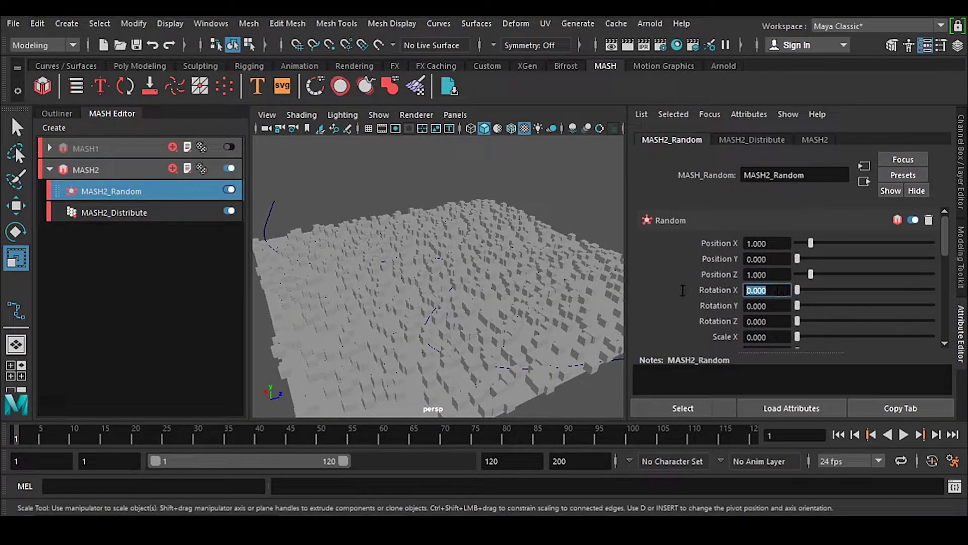
pyautogui.write('15')
pyautogui.press('Return')
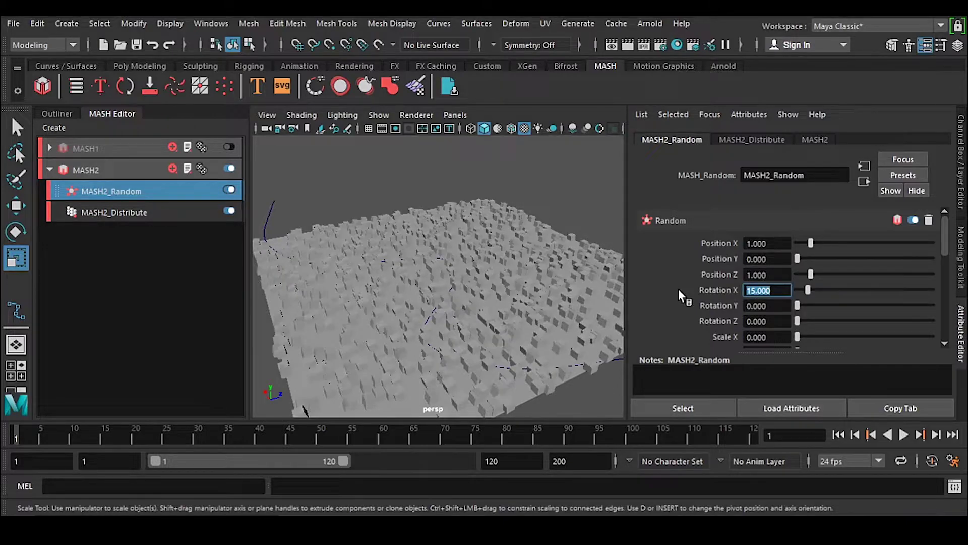
pyautogui.press('Tab')
pyautogui.write('360')
pyautogui.press('Return')
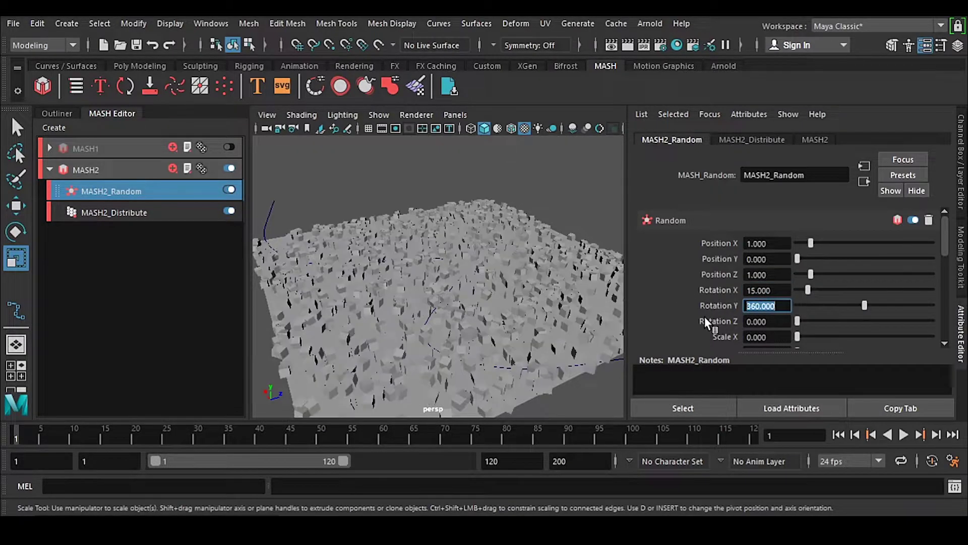
pyautogui.press('Tab')
pyautogui.write('15')
pyautogui.press('Return')
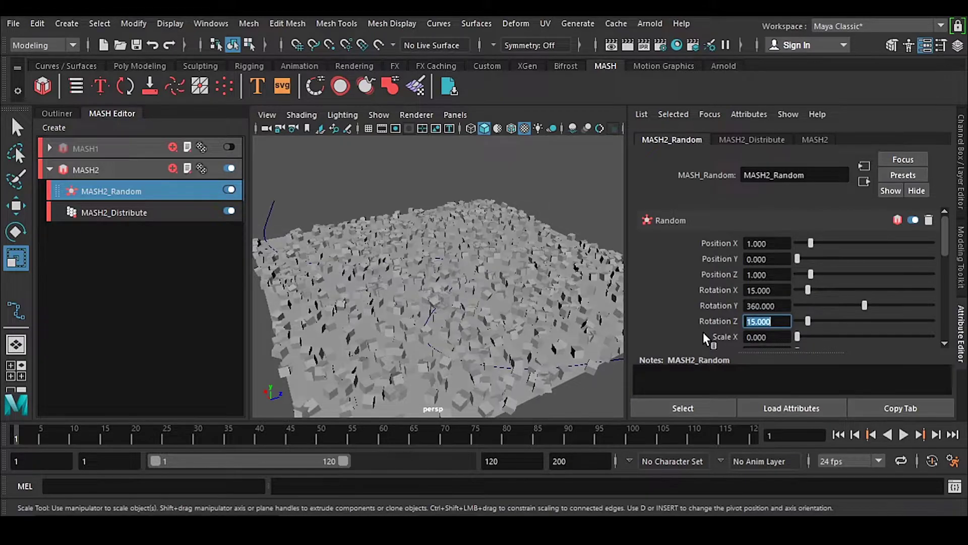
pyautogui.scroll(-3, 737, 316)
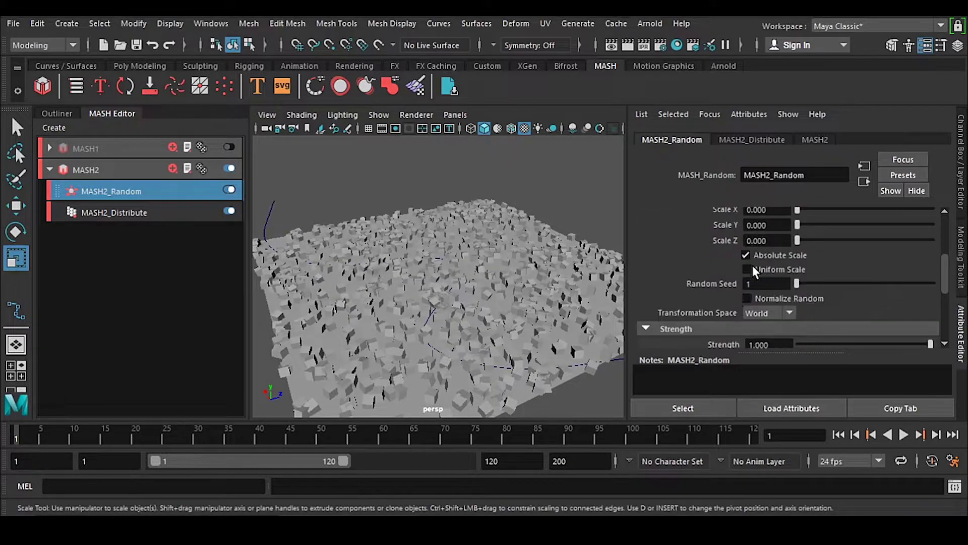
pyautogui.scroll(2, 752, 266)
# Add a MASH2_Strength node and link Falloff_MASH1_Strength as its falloff object.
pyautogui.click(173, 169)
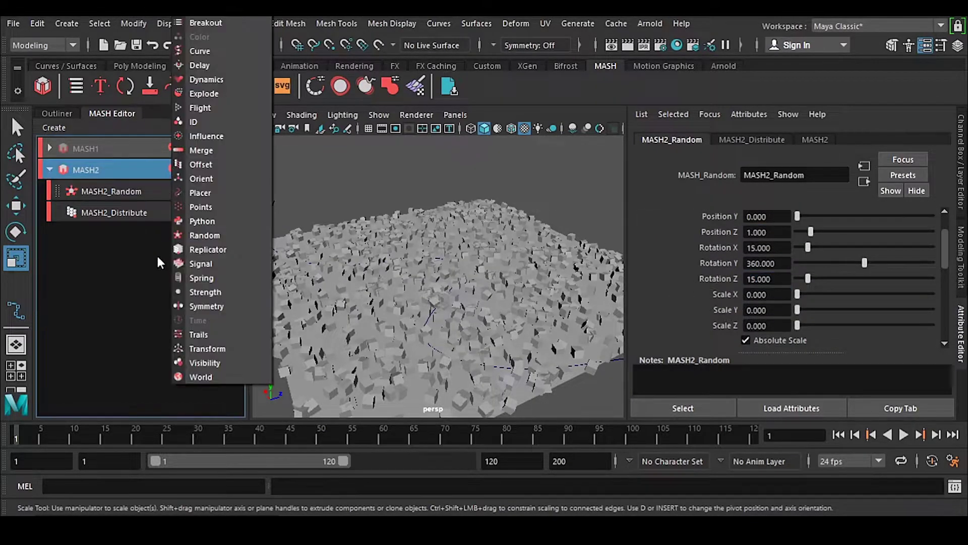
pyautogui.click(214, 287)
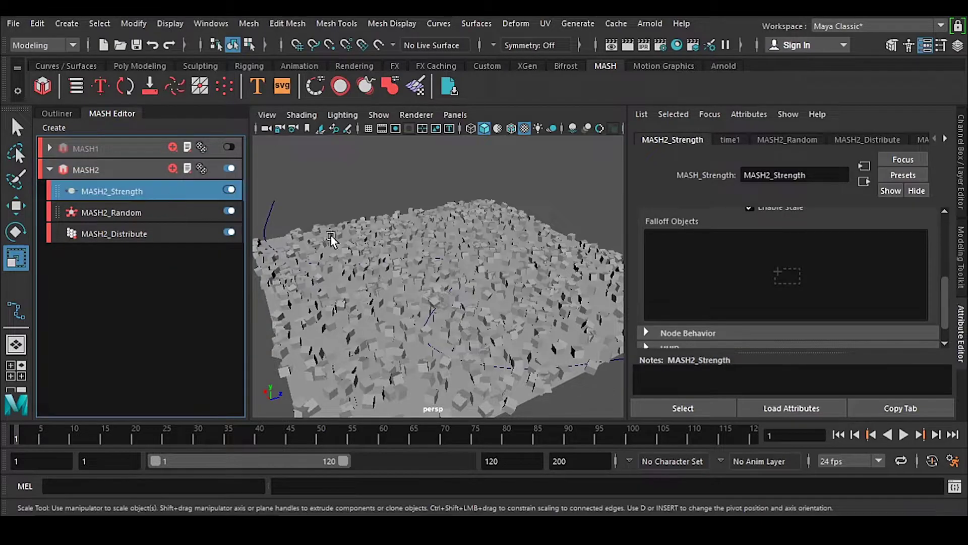
pyautogui.rightClick(722, 269)
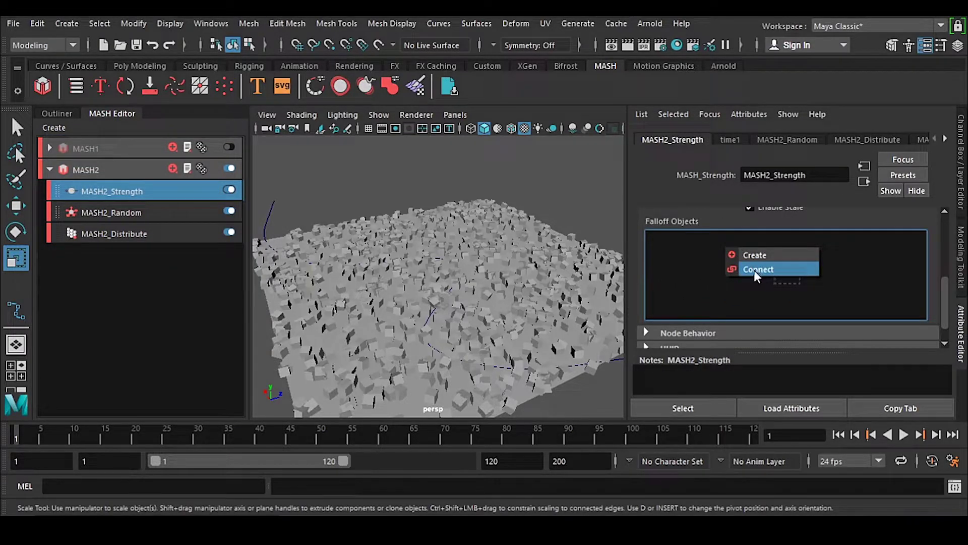
pyautogui.click(61, 114)
pyautogui.moveTo(108, 270); pyautogui.dragTo(811, 272)
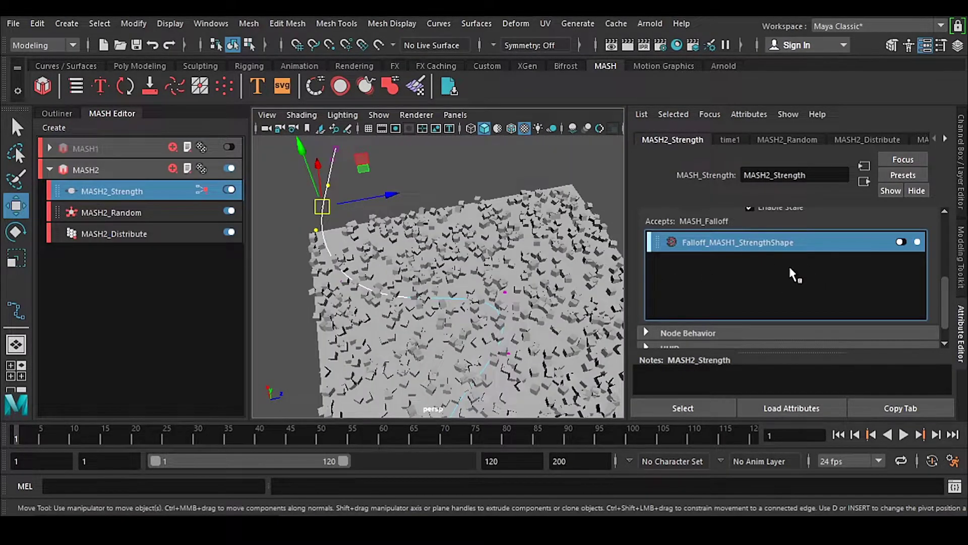
pyautogui.click(901, 242)
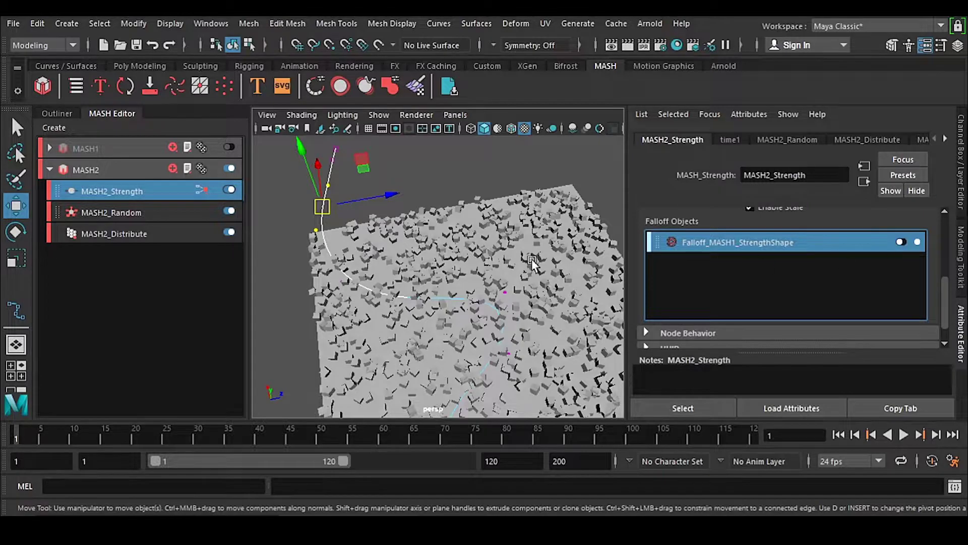
# Turn MASH1 back on, re-enable the falloff, and inspect the clear S-curve path.
pyautogui.click(229, 146)
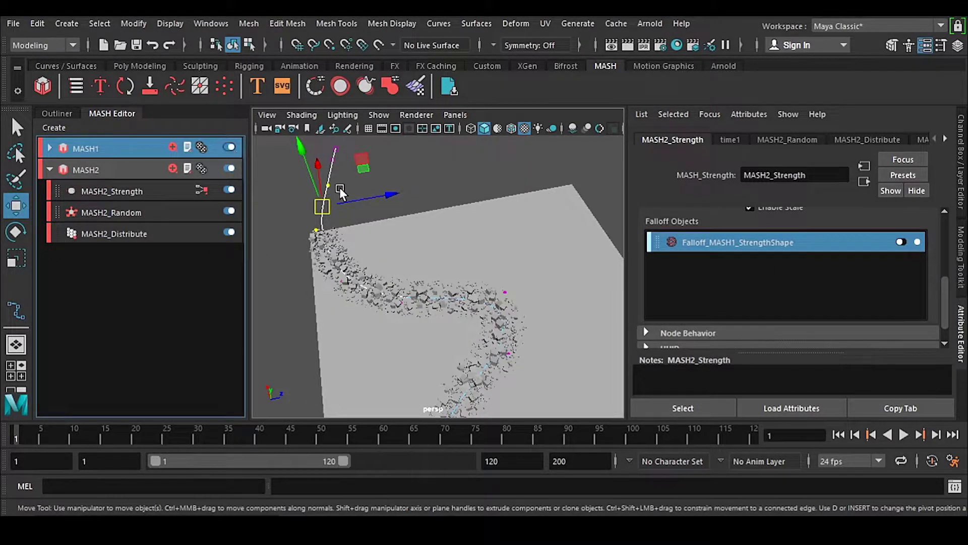
pyautogui.click(900, 241)
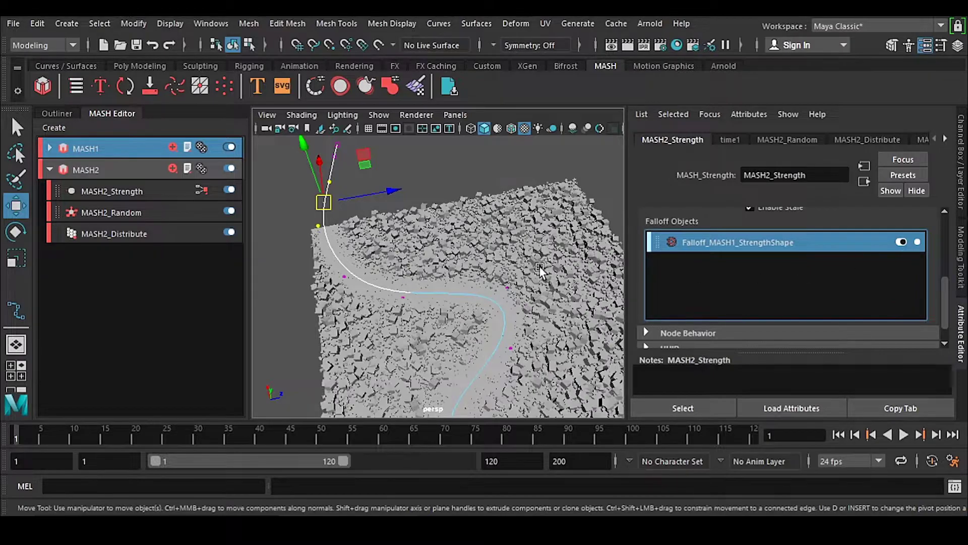
pyautogui.keyDown('alt'); pyautogui.moveTo(343, 306); pyautogui.dragTo(343, 294, button='middle'); pyautogui.keyUp('alt')
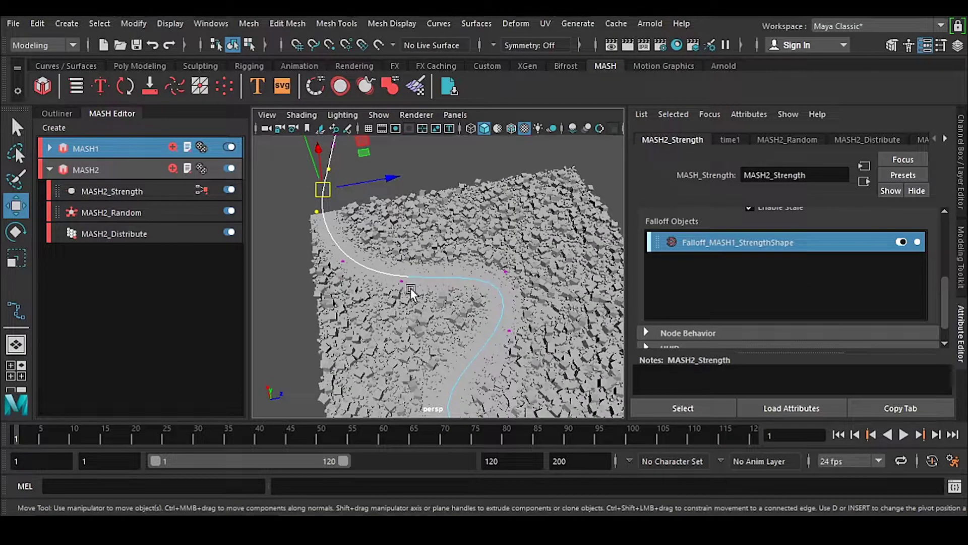
pyautogui.keyDown('alt'); pyautogui.moveTo(402, 298); pyautogui.dragTo(358, 268); pyautogui.keyUp('alt')
pyautogui.keyDown('alt'); pyautogui.moveTo(459, 302); pyautogui.dragTo(395, 274); pyautogui.keyUp('alt')
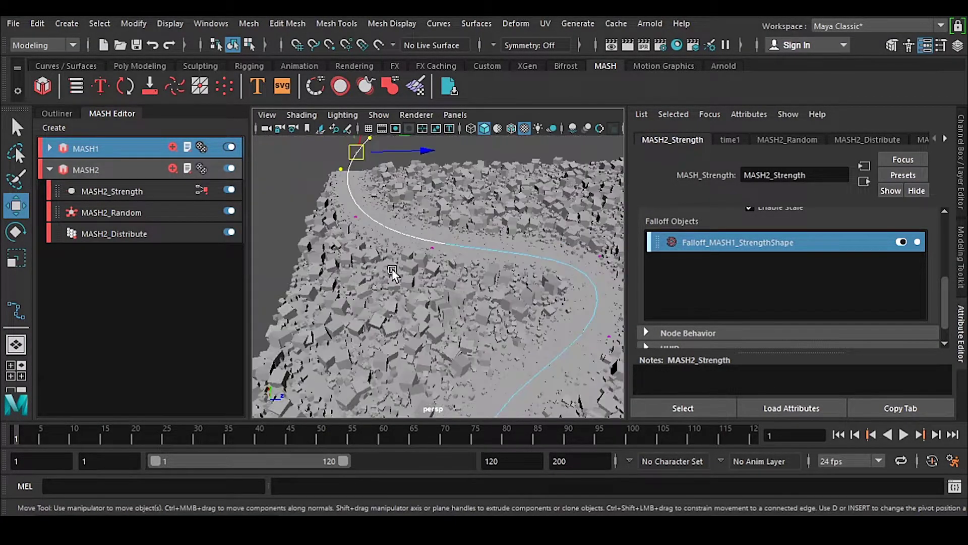
pyautogui.keyDown('alt'); pyautogui.moveTo(433, 316); pyautogui.dragTo(481, 311); pyautogui.keyUp('alt')
pyautogui.keyDown('alt'); pyautogui.moveTo(355, 305); pyautogui.dragTo(433, 331); pyautogui.keyUp('alt')
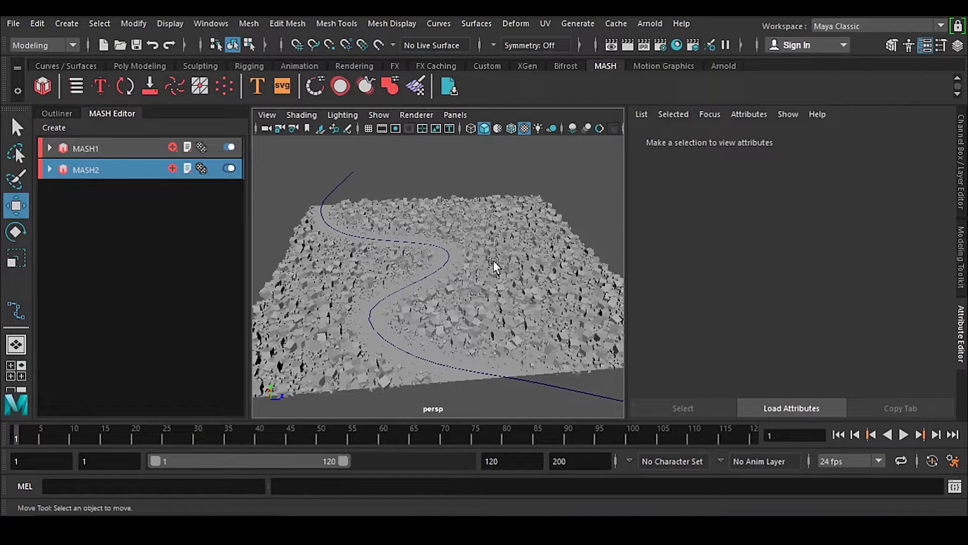
pyautogui.keyDown('alt'); pyautogui.moveTo(493, 261); pyautogui.dragTo(456, 289, button='right'); pyautogui.keyUp('alt')
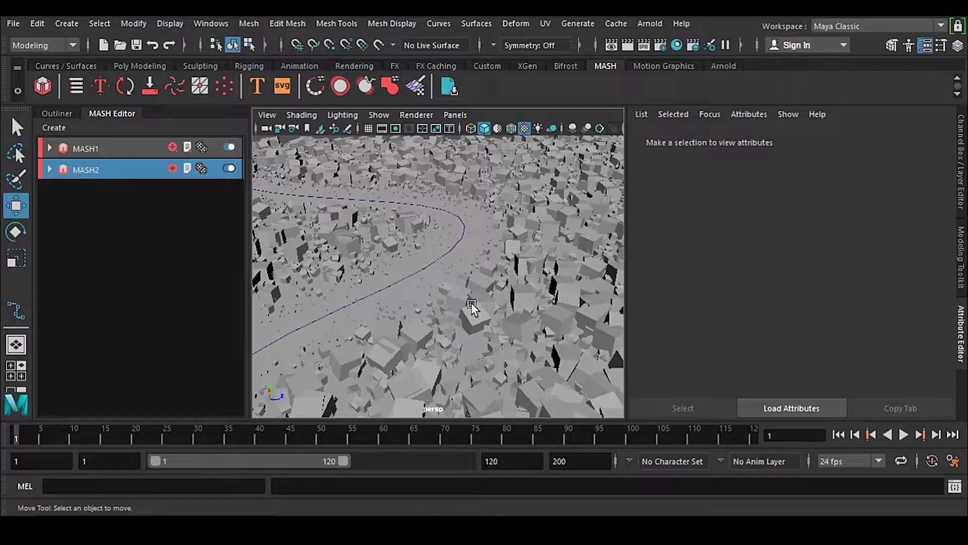
# Set MASH1_Instancer's Display Percentage to 10.
pyautogui.click(57, 112)
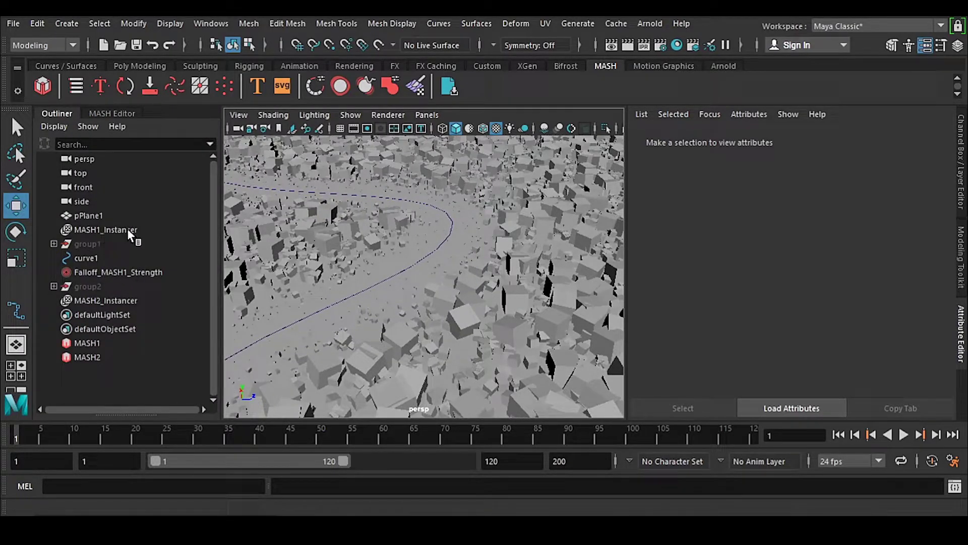
pyautogui.click(120, 115)
pyautogui.click(56, 113)
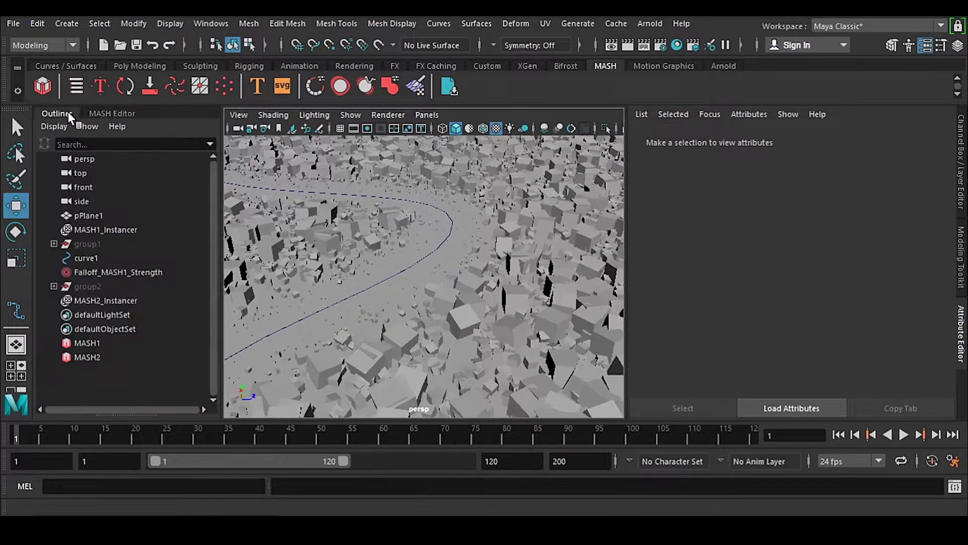
pyautogui.click(139, 228)
pyautogui.scroll(2, 716, 263)
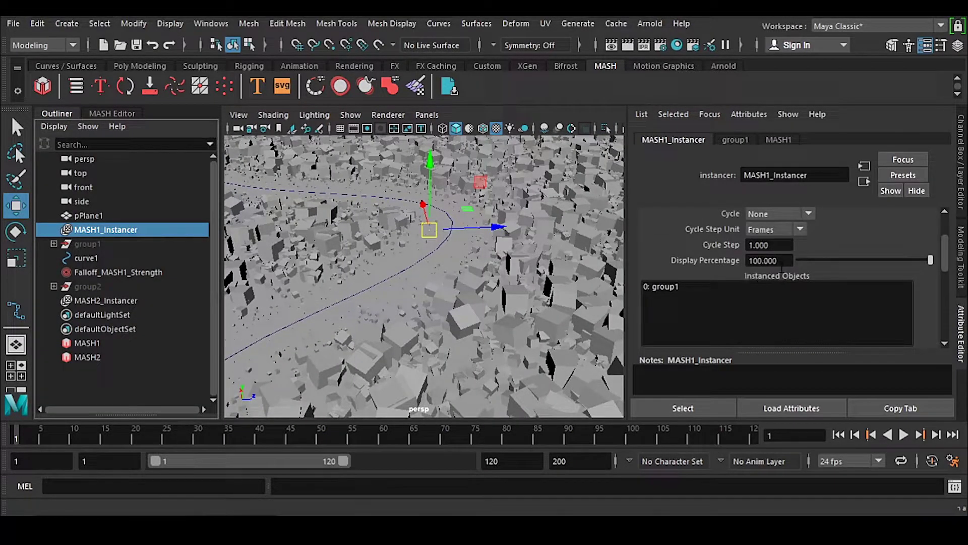
pyautogui.doubleClick(769, 260)
pyautogui.write('10')
pyautogui.press('Return')
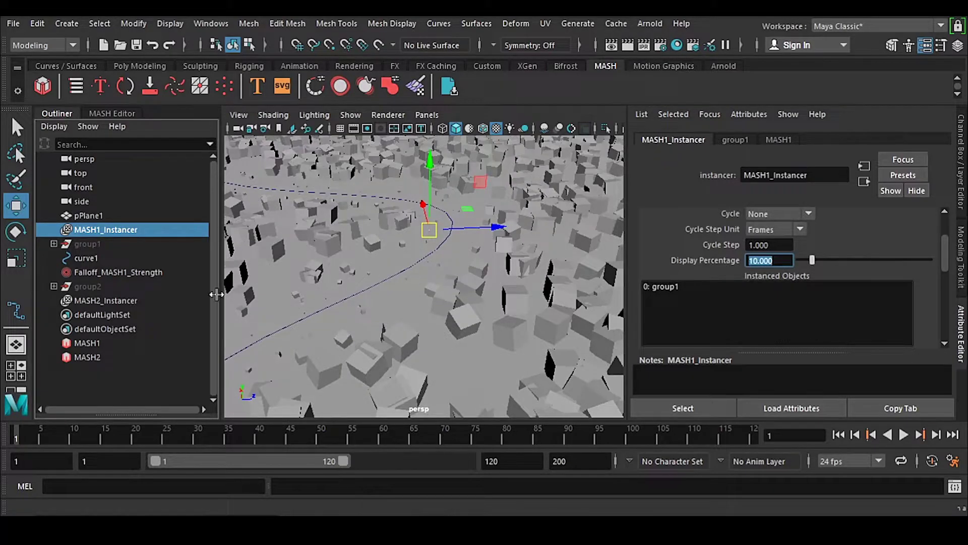
# Set MASH2_Instancer's Display Percentage to 10 and clear the selection.
pyautogui.click(126, 300)
pyautogui.moveTo(777, 260); pyautogui.dragTo(722, 268)
pyautogui.write('10')
pyautogui.press('Return')
pyautogui.scroll(-5, 533, 296)
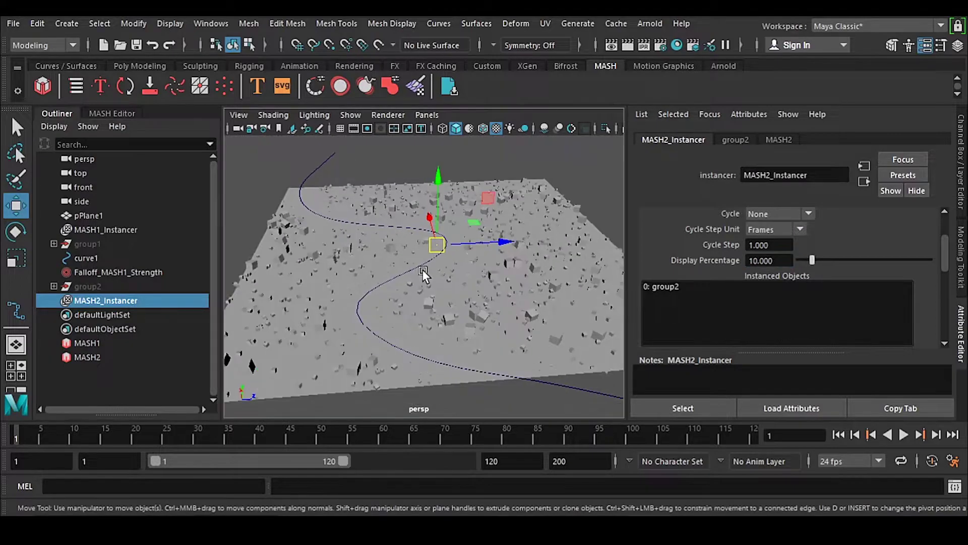
pyautogui.click(435, 304)
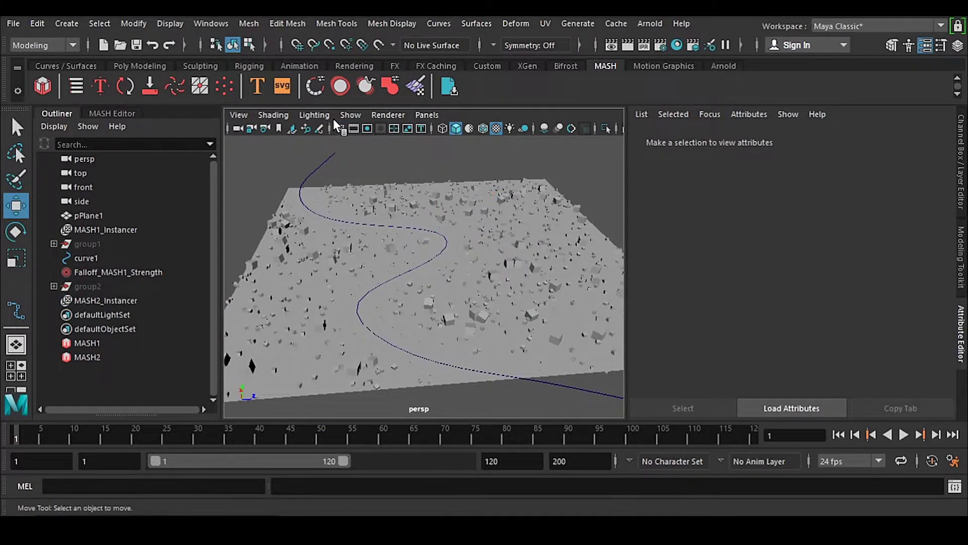
# Add an Arnold sky dome light, then preview the cube field and winding path in an Arnold render.
pyautogui.click(723, 65)
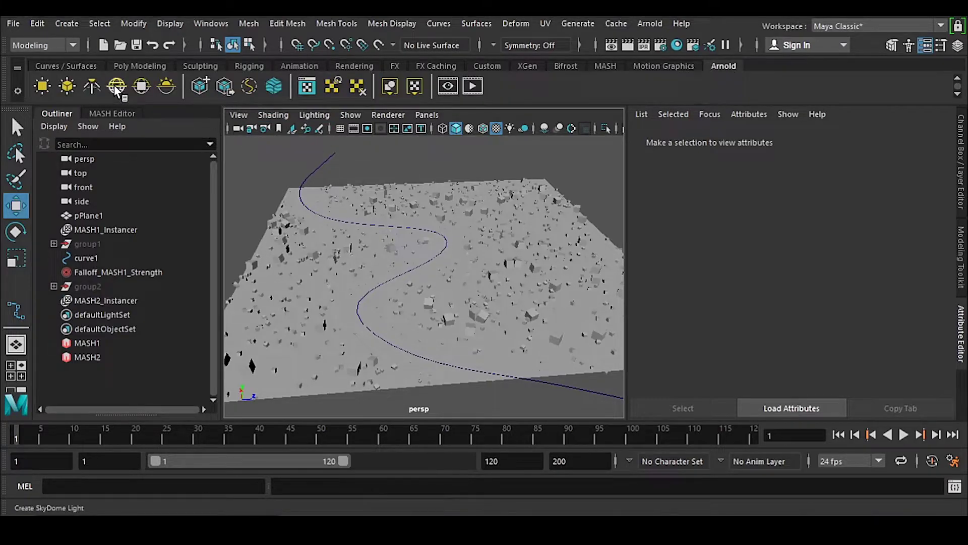
pyautogui.click(116, 86)
pyautogui.click(474, 87)
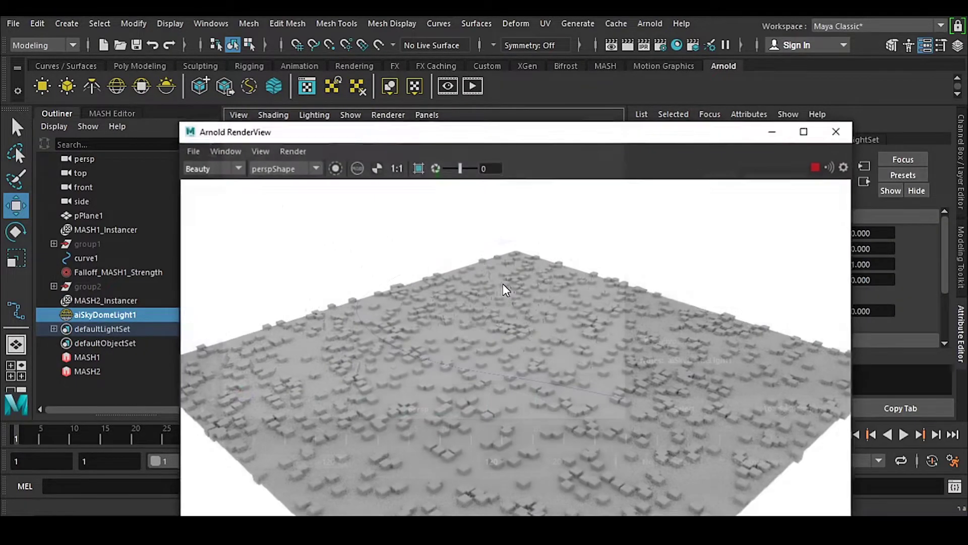
pyautogui.moveTo(713, 135); pyautogui.dragTo(678, 64)
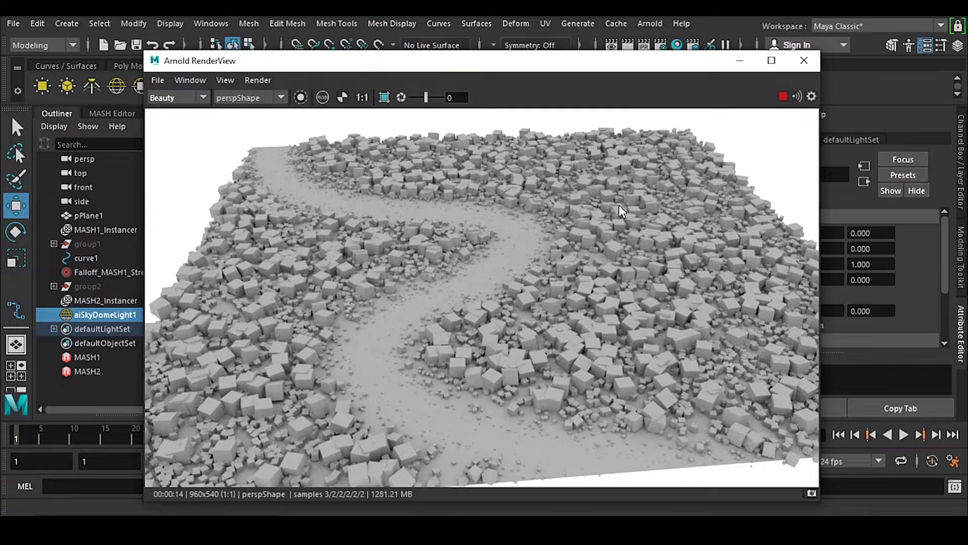
pyautogui.click(804, 61)
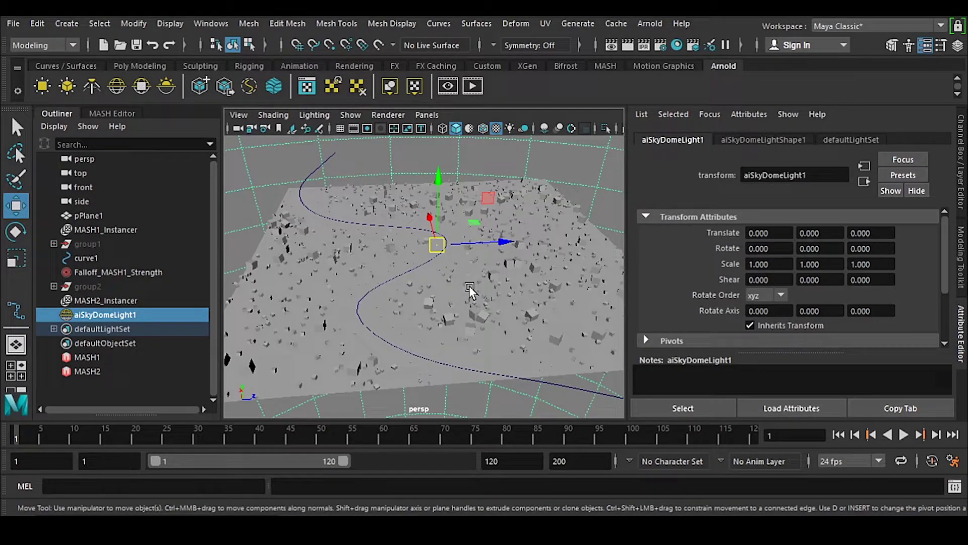
# Set Level Of Detail to BoundingBoxes on MASH1_Instancer and then on MASH2_Instancer.
pyautogui.click(112, 113)
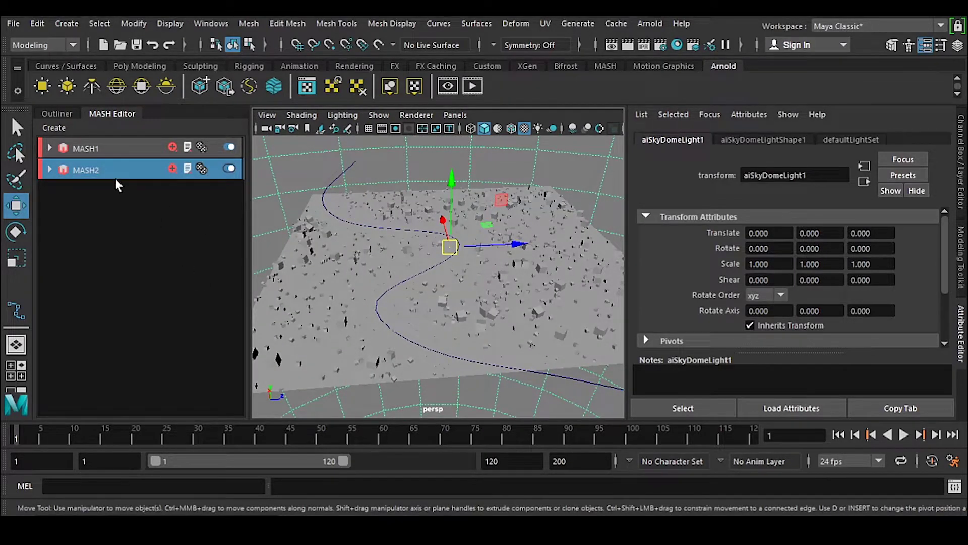
pyautogui.click(57, 113)
pyautogui.click(138, 229)
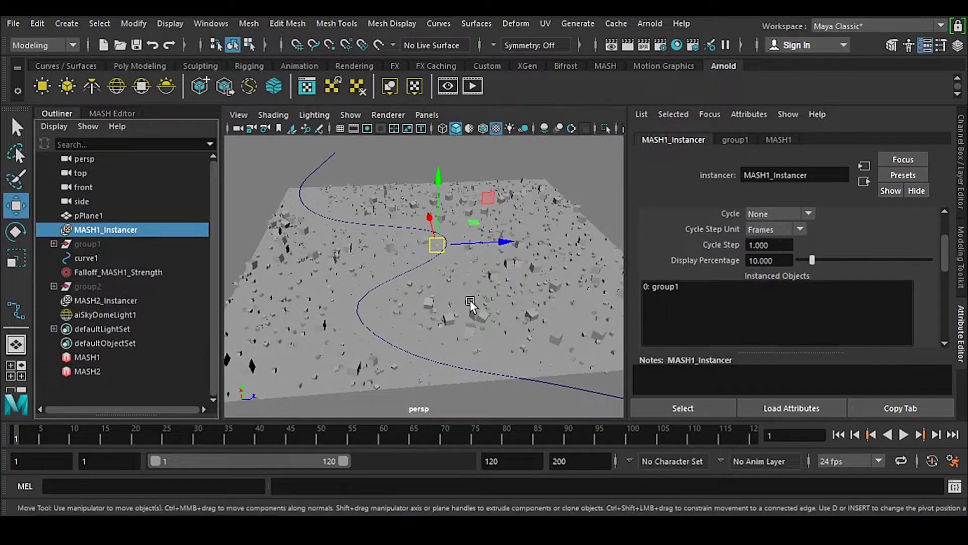
pyautogui.scroll(2, 751, 265)
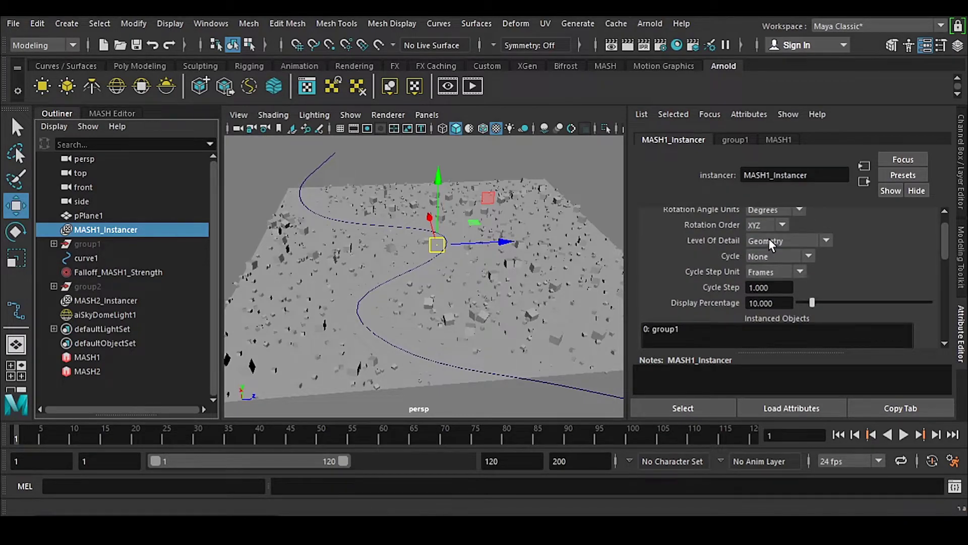
pyautogui.click(769, 240)
pyautogui.click(773, 271)
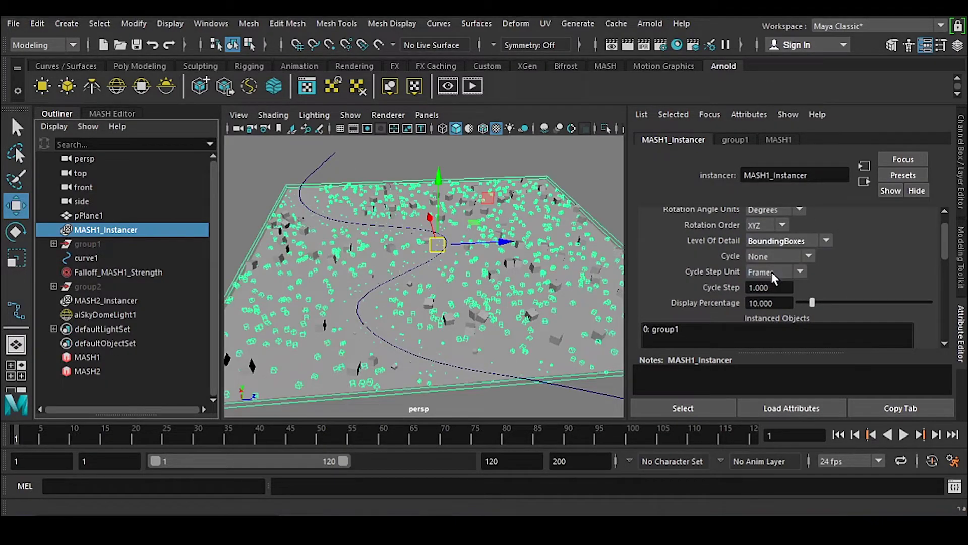
pyautogui.click(126, 302)
pyautogui.click(797, 242)
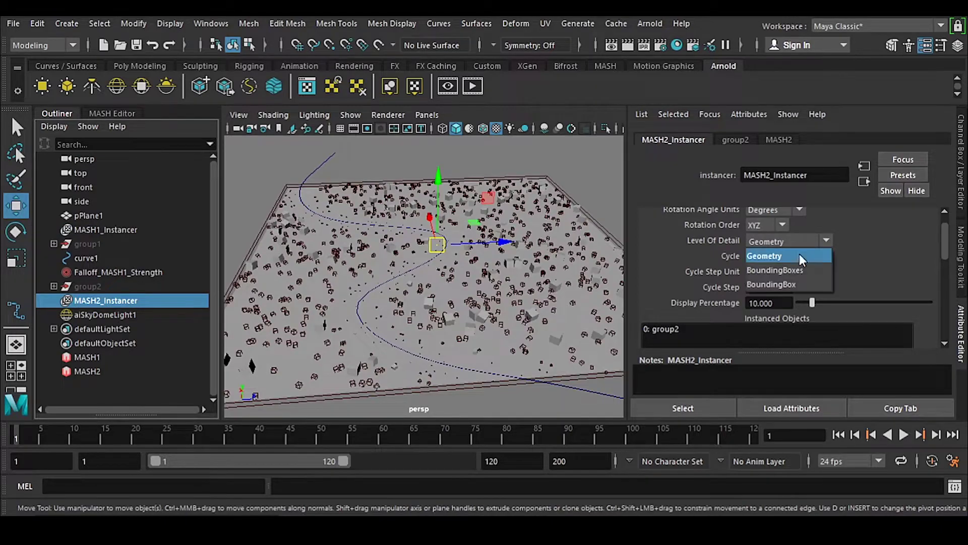
pyautogui.click(797, 265)
# Select the sky dome light and maximize the 3D viewport to fill the screen.
pyautogui.click(368, 198)
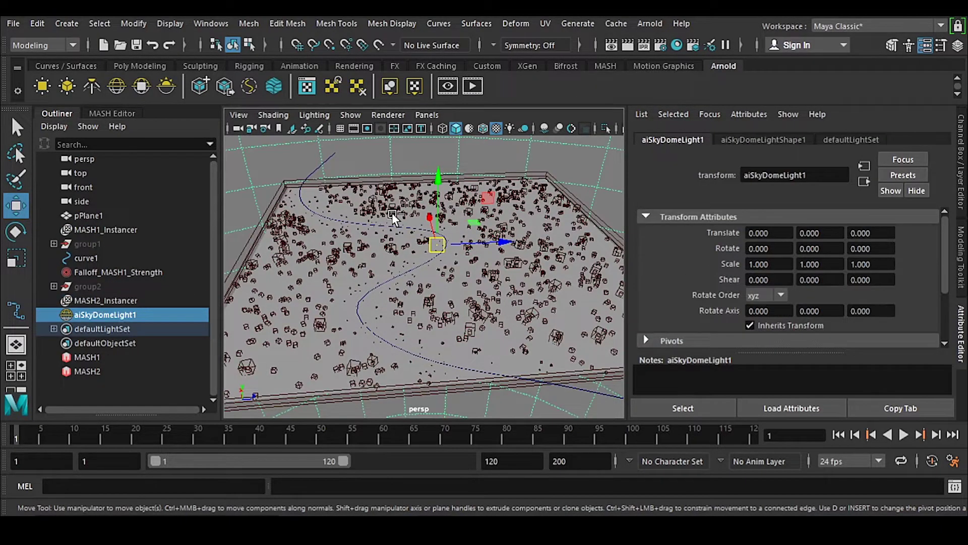
pyautogui.hotkey('ctrl', 'space')
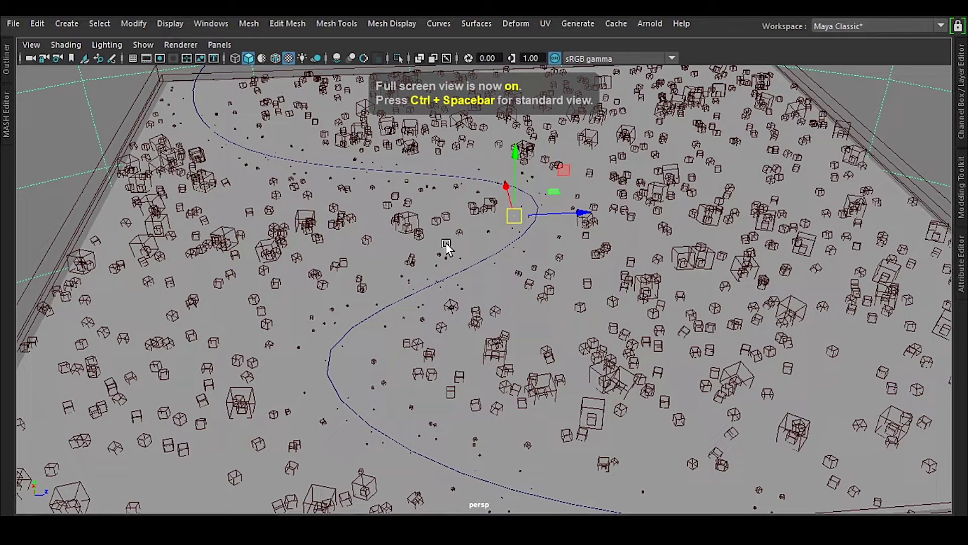
pyautogui.scroll(-5, 445, 243)
# Restore the standard window layout and start an Arnold render of the full cube field and winding path.
pyautogui.hotkey('ctrl', 'space')
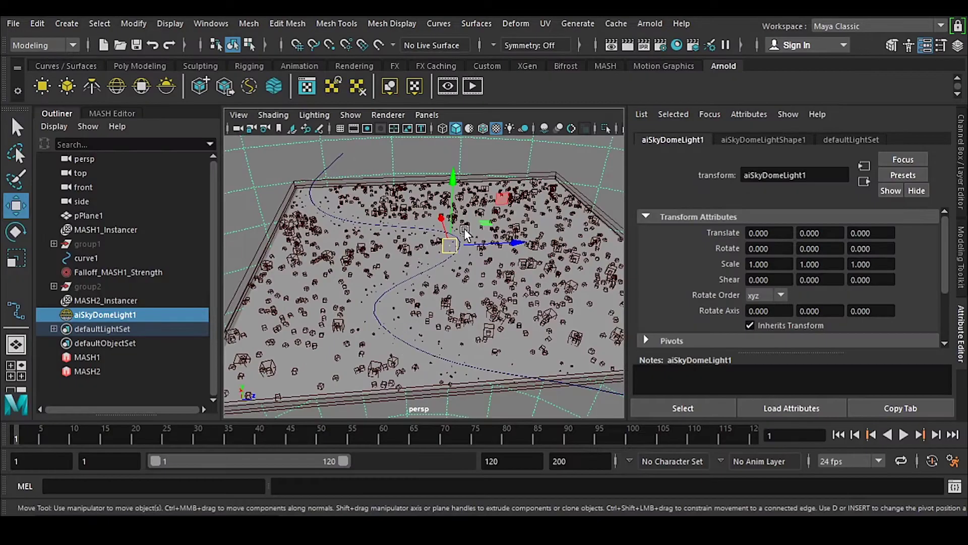
pyautogui.click(472, 84)
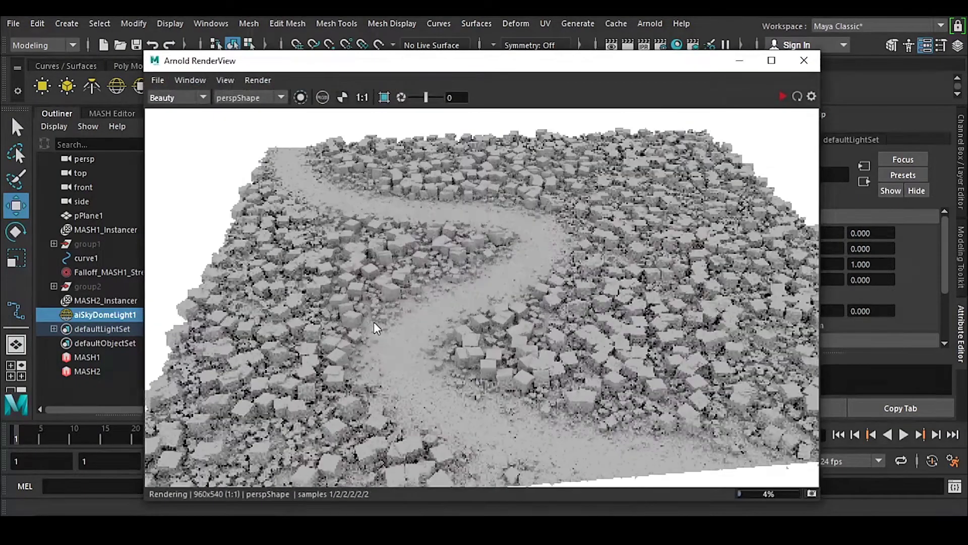